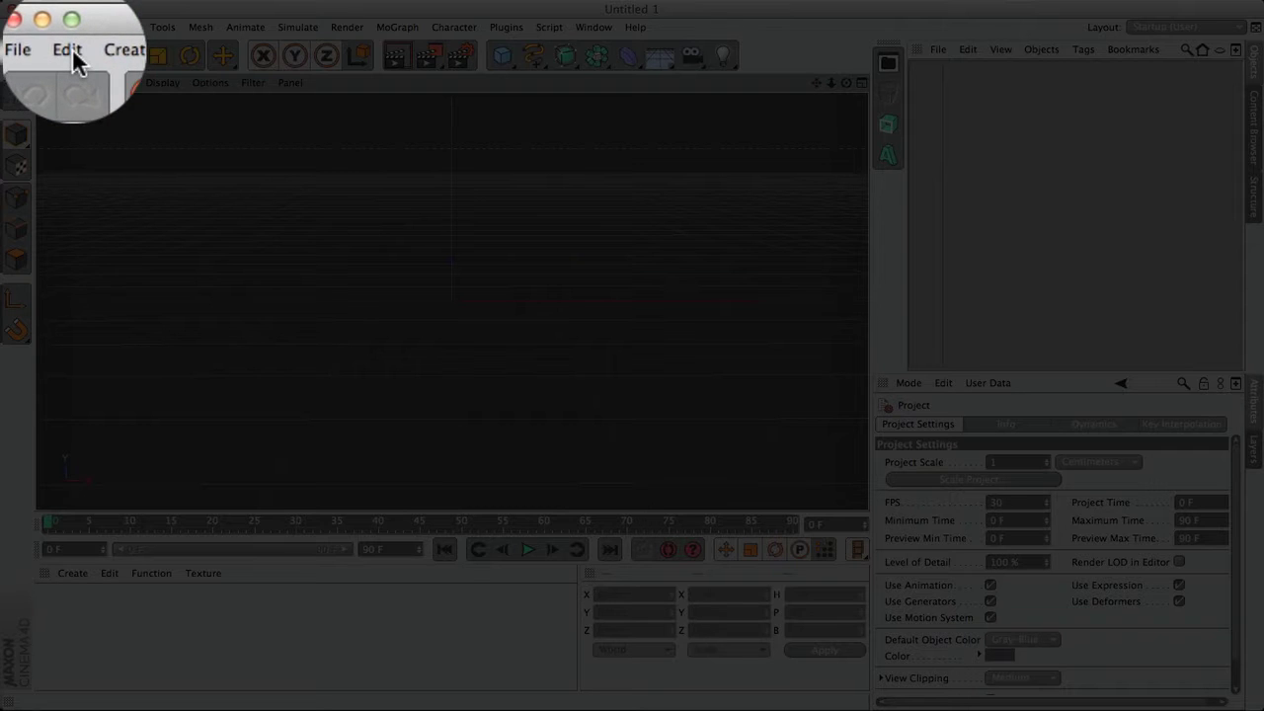
# Step: Open Edit > Preferences and set the interface Scheme to Dark, then back to Light
pyautogui.click(45, 28)
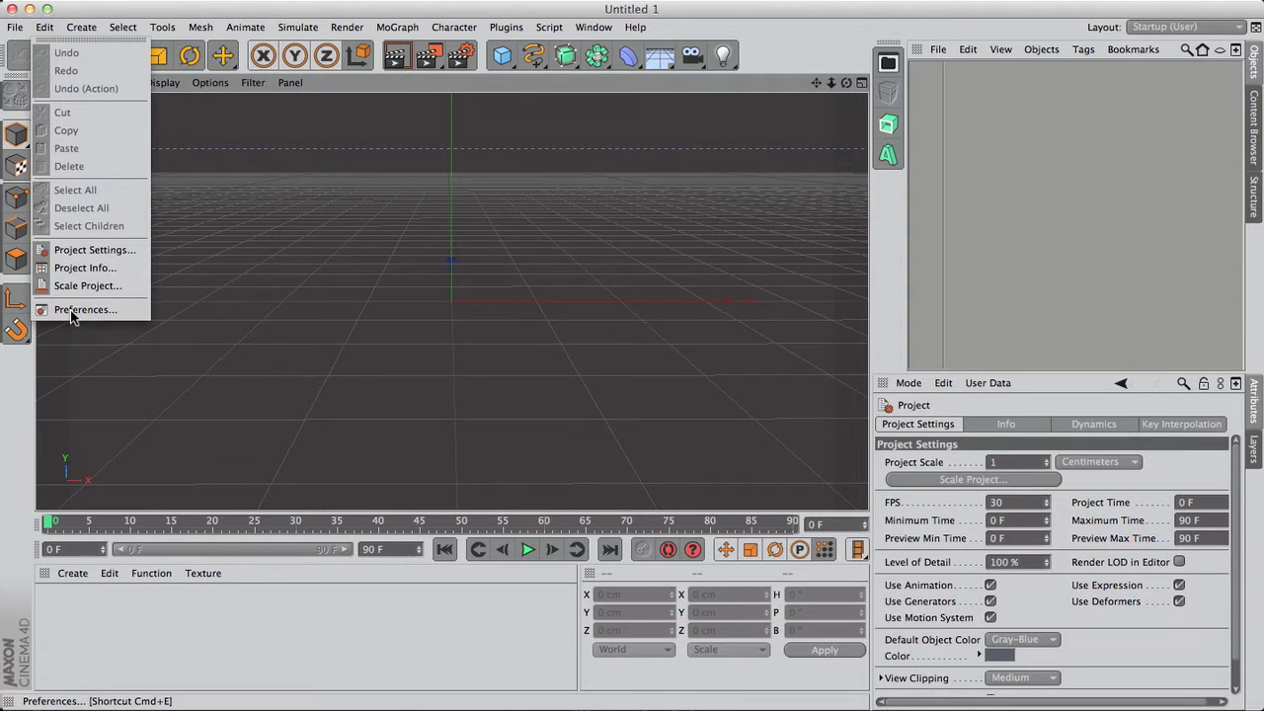
pyautogui.click(71, 312)
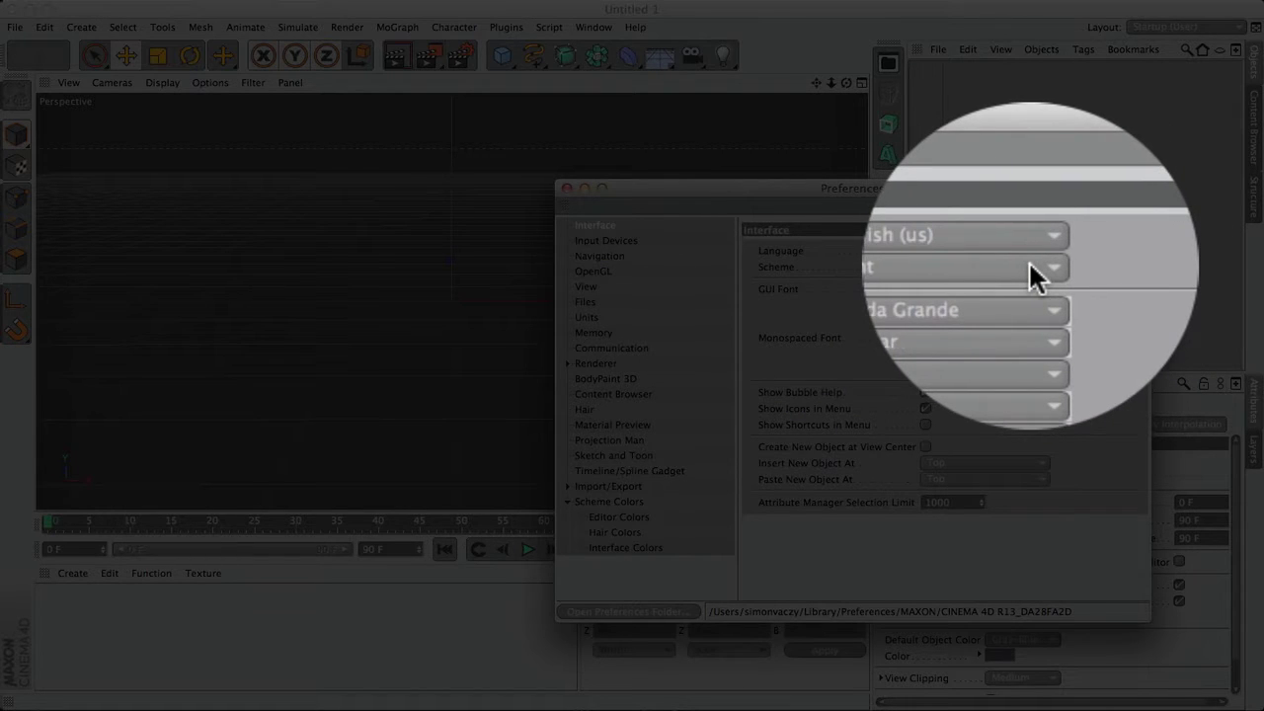
pyautogui.click(940, 264)
pyautogui.click(934, 299)
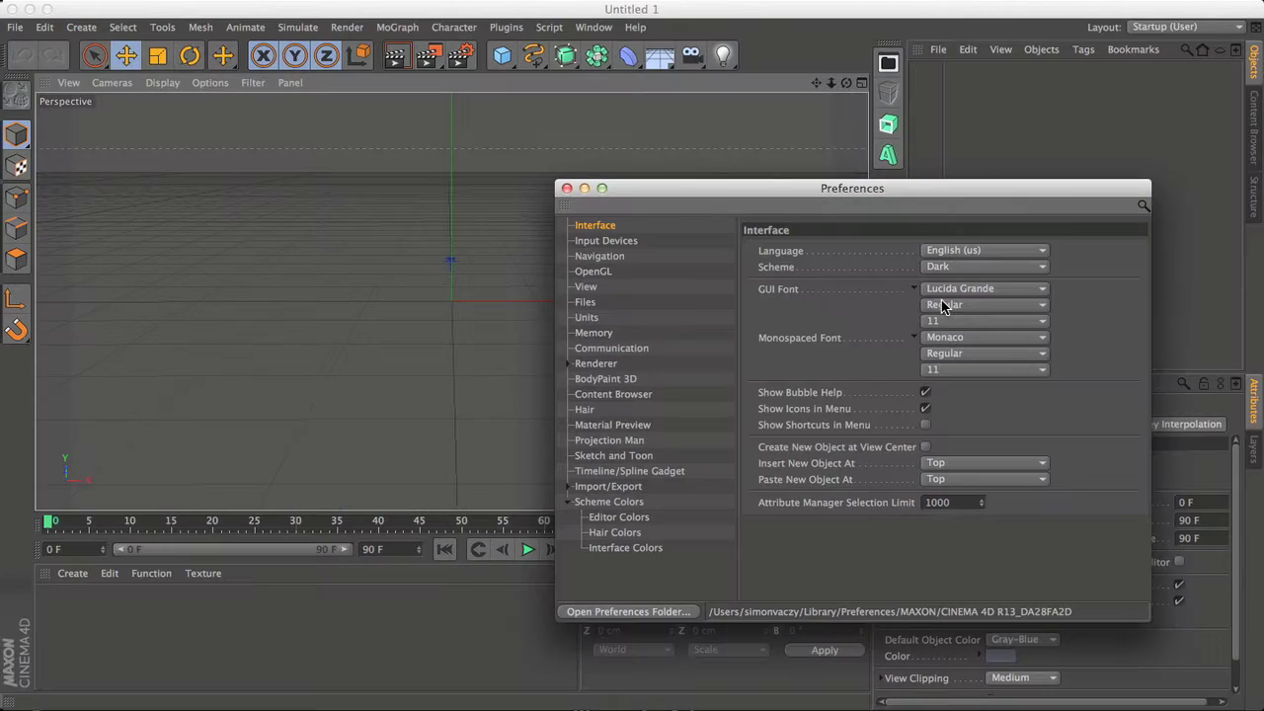
pyautogui.click(959, 266)
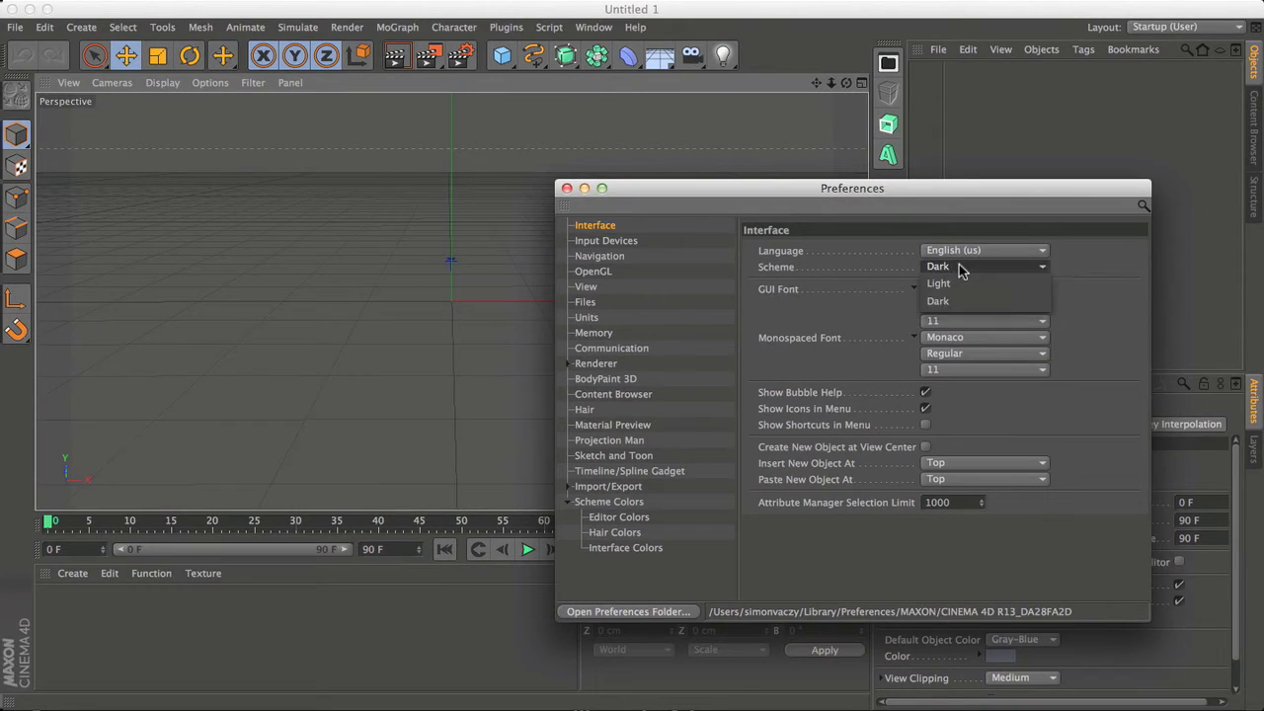
pyautogui.click(947, 277)
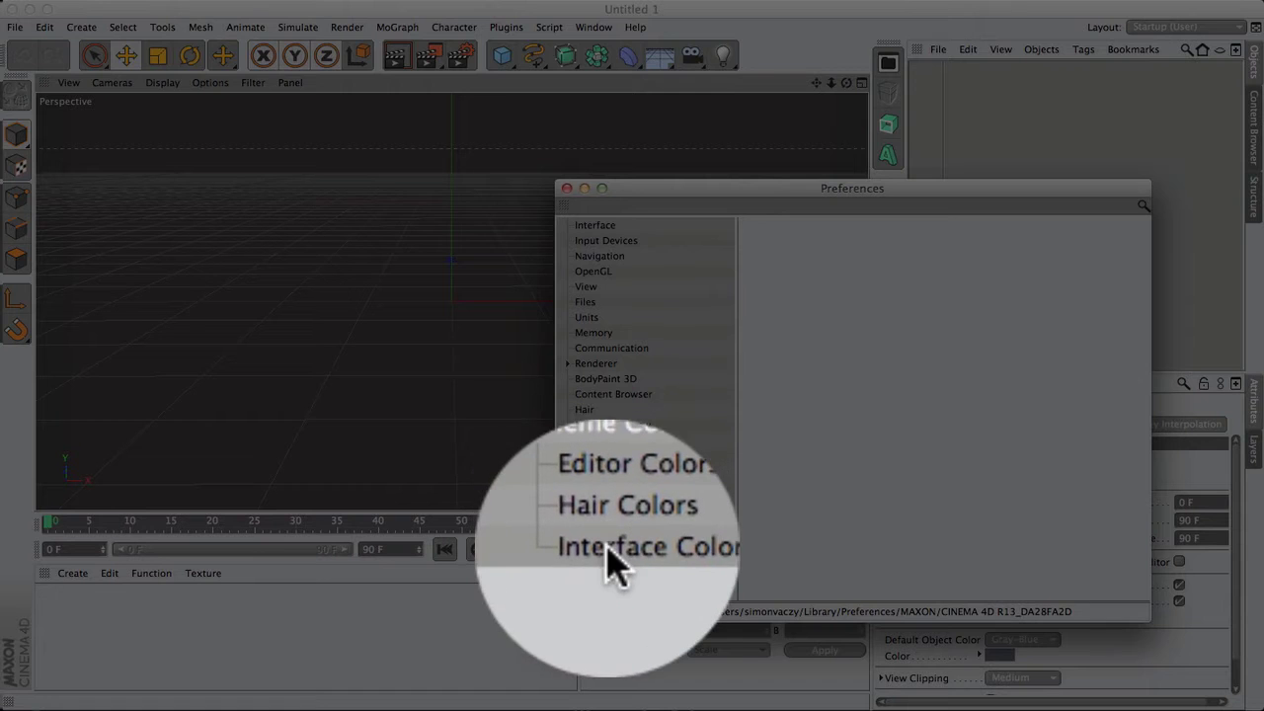
# Step: In Interface Colors, make the General Background bright blue, then change it back to light grey
pyautogui.click(607, 550)
pyautogui.click(776, 542)
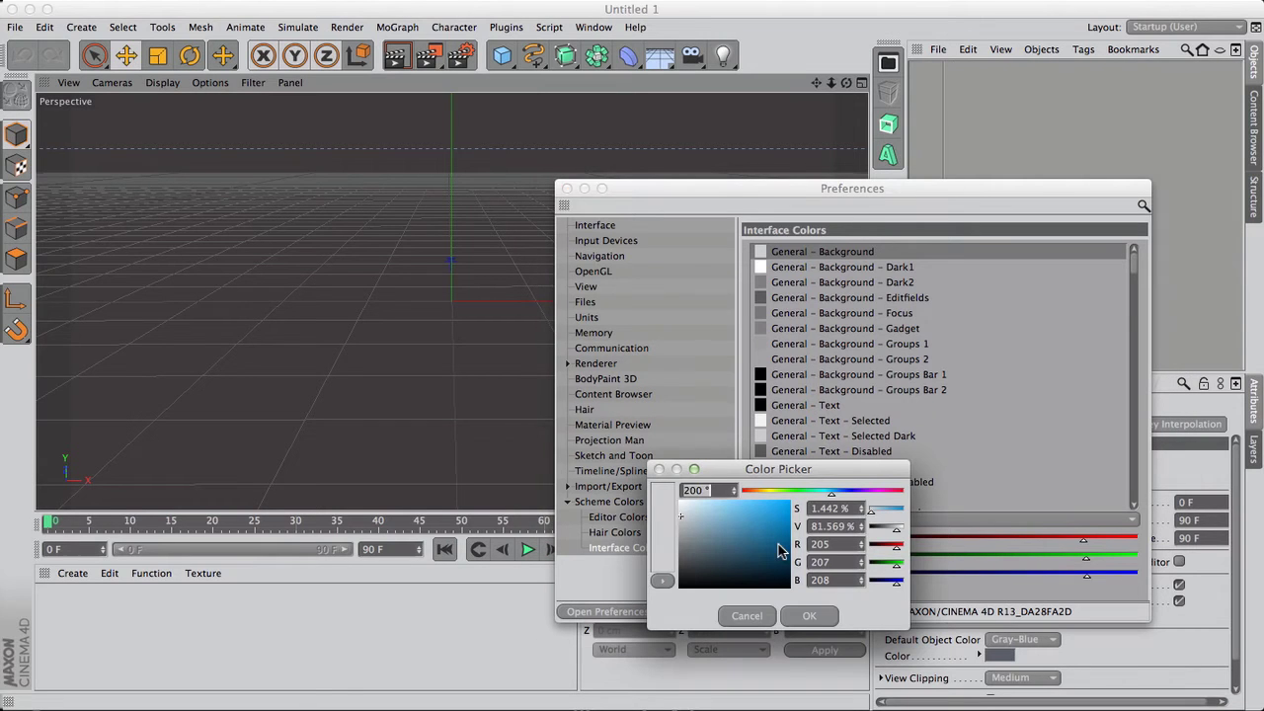
pyautogui.click(766, 503)
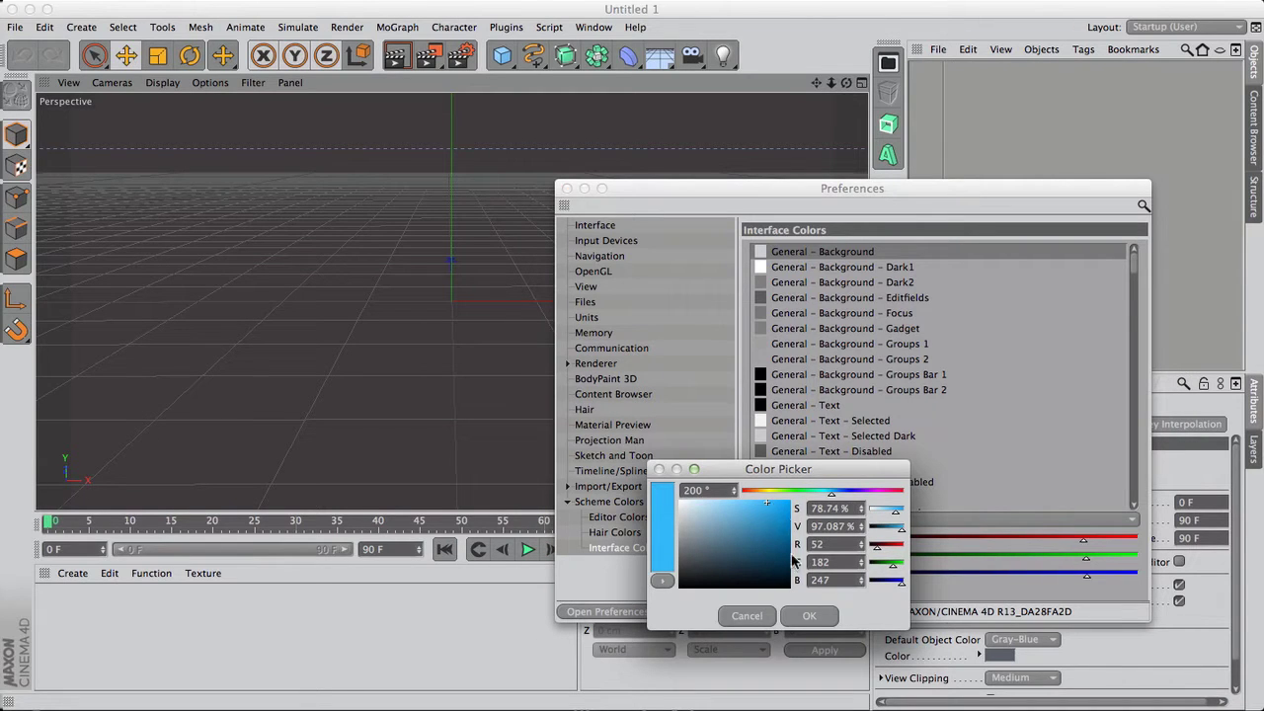
pyautogui.click(801, 614)
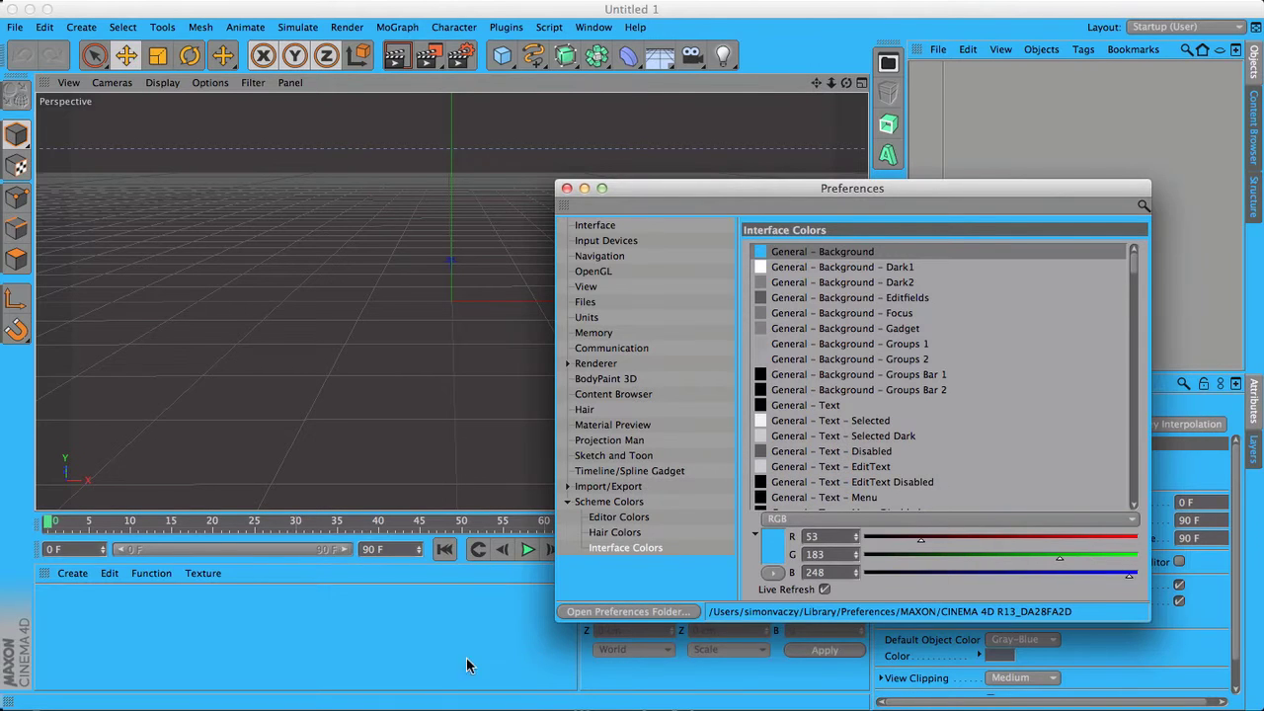
pyautogui.click(779, 545)
pyautogui.moveTo(687, 529); pyautogui.dragTo(680, 514)
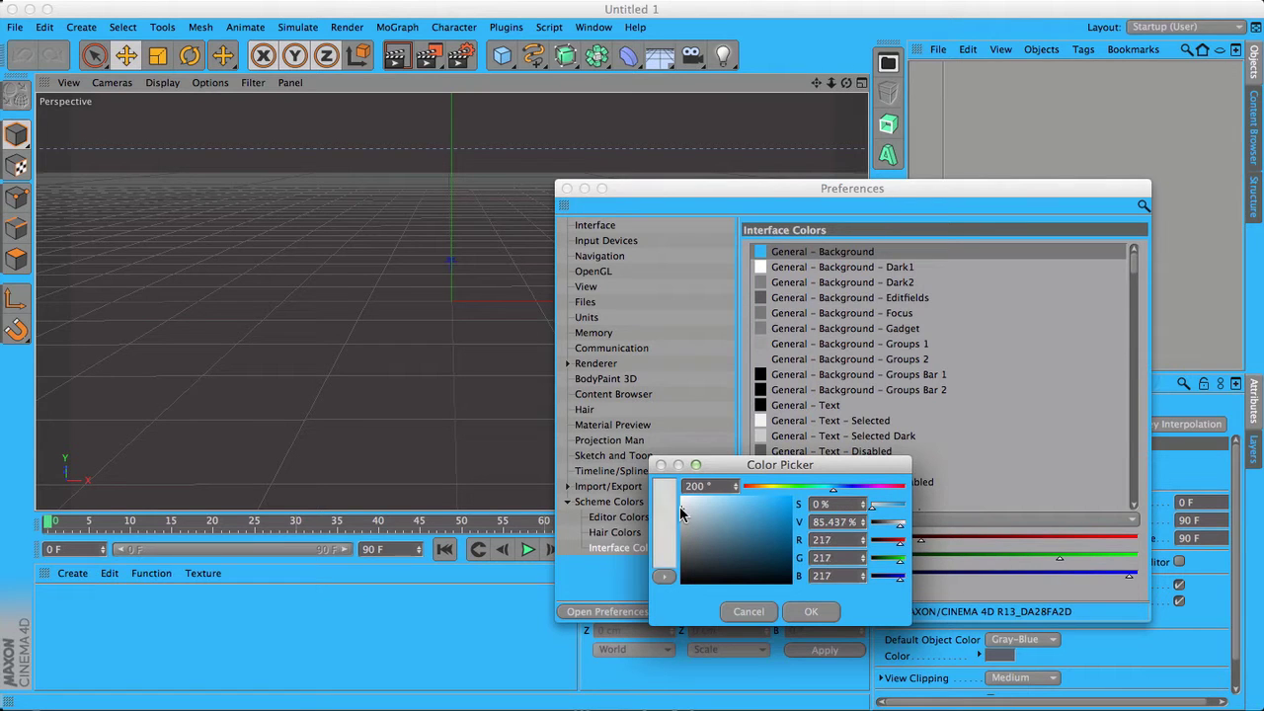
pyautogui.click(805, 614)
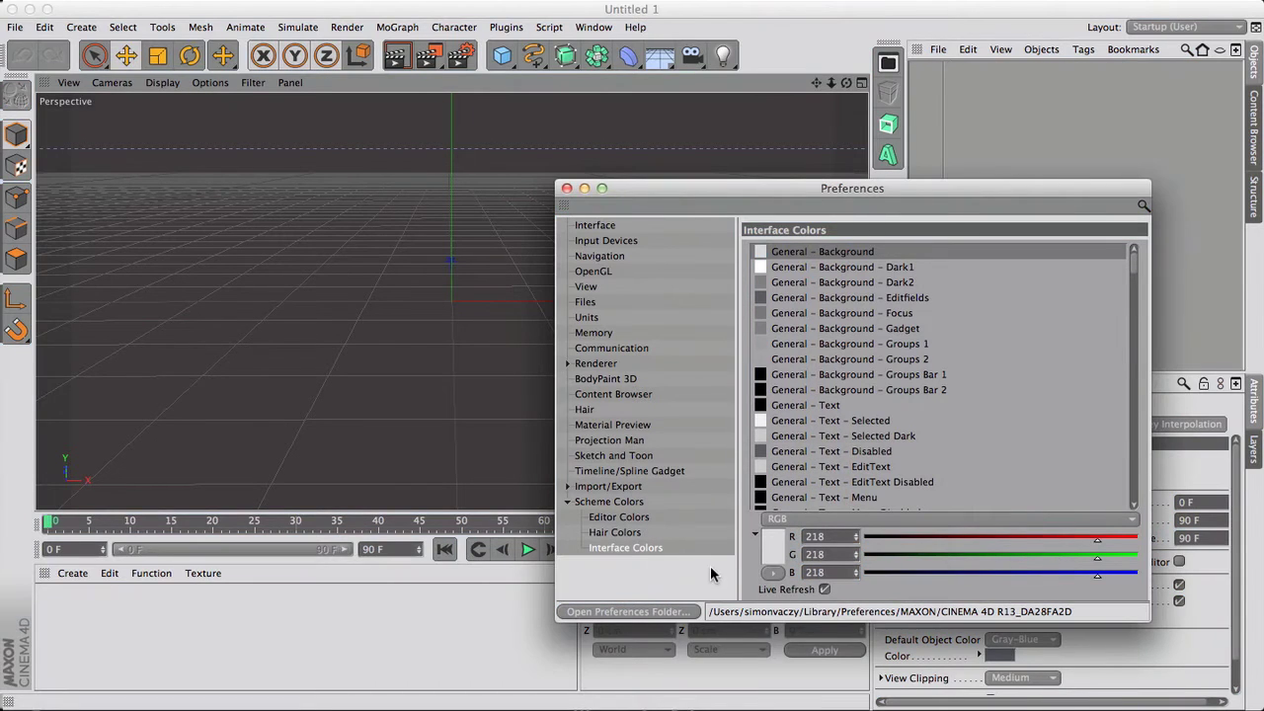
# Step: View the Editor Colors settings, then close the Preferences window
pyautogui.click(597, 520)
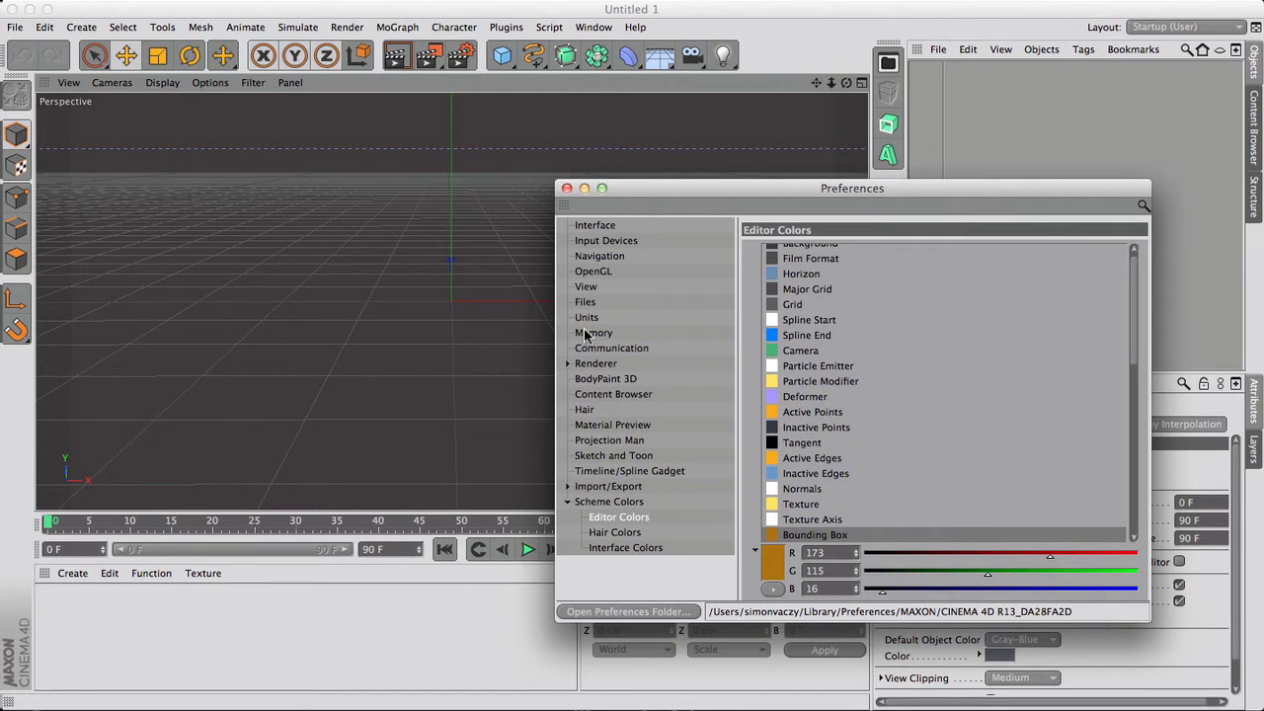
pyautogui.click(567, 188)
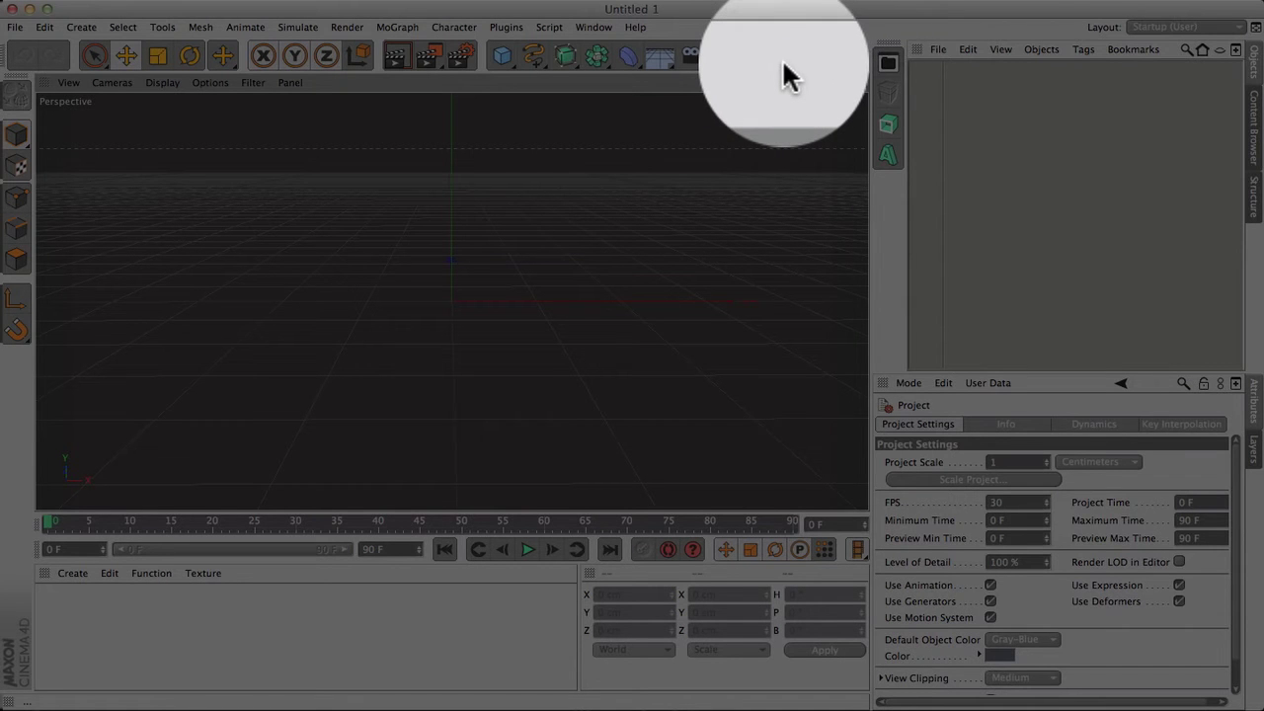
# Step: Open Customize Palettes from the toolbar's context menu and shift that window slightly left
pyautogui.rightClick(782, 58)
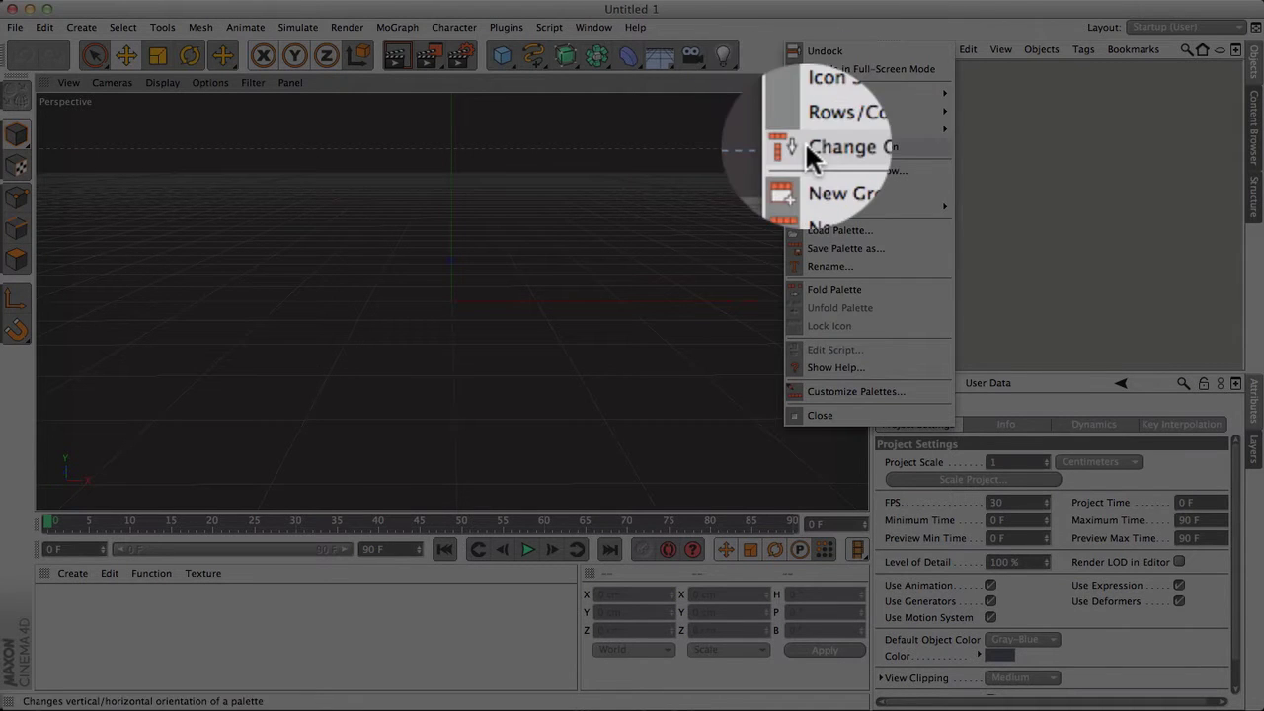
pyautogui.click(834, 391)
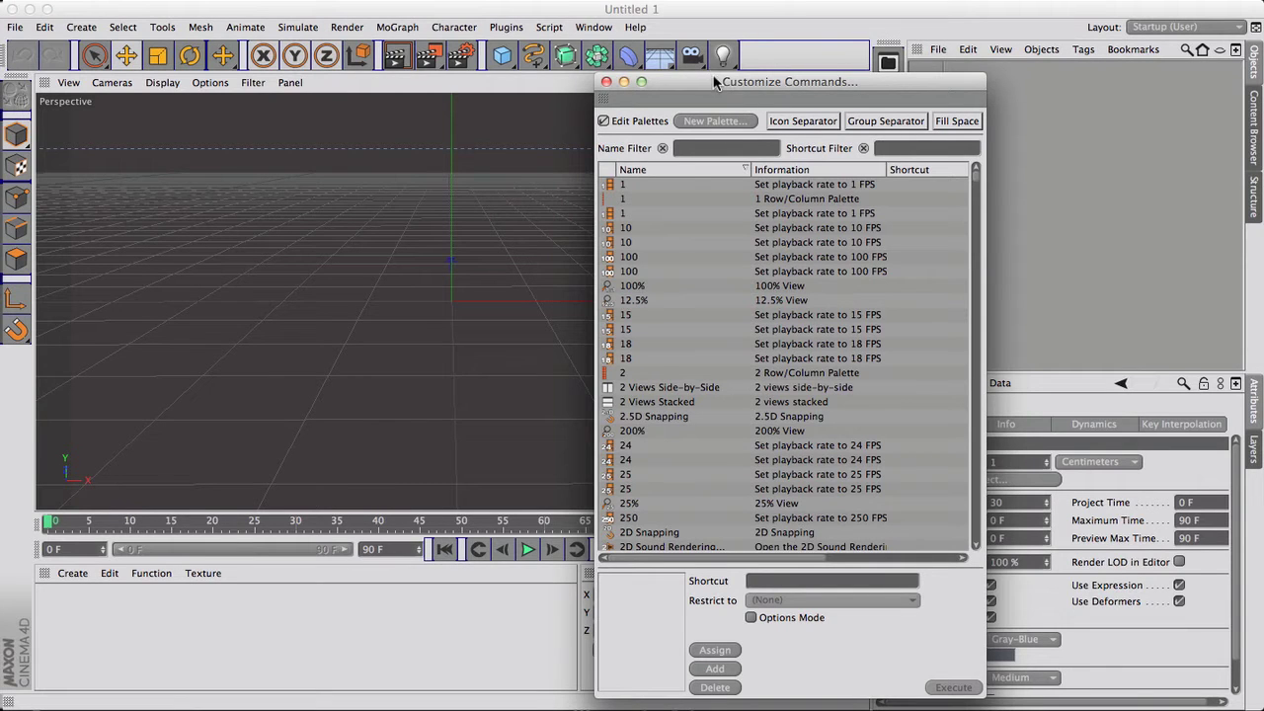
pyautogui.moveTo(714, 83)
pyautogui.mouseDown()
pyautogui.moveTo(699, 83)
pyautogui.moveTo(786, 91)
pyautogui.mouseUp()
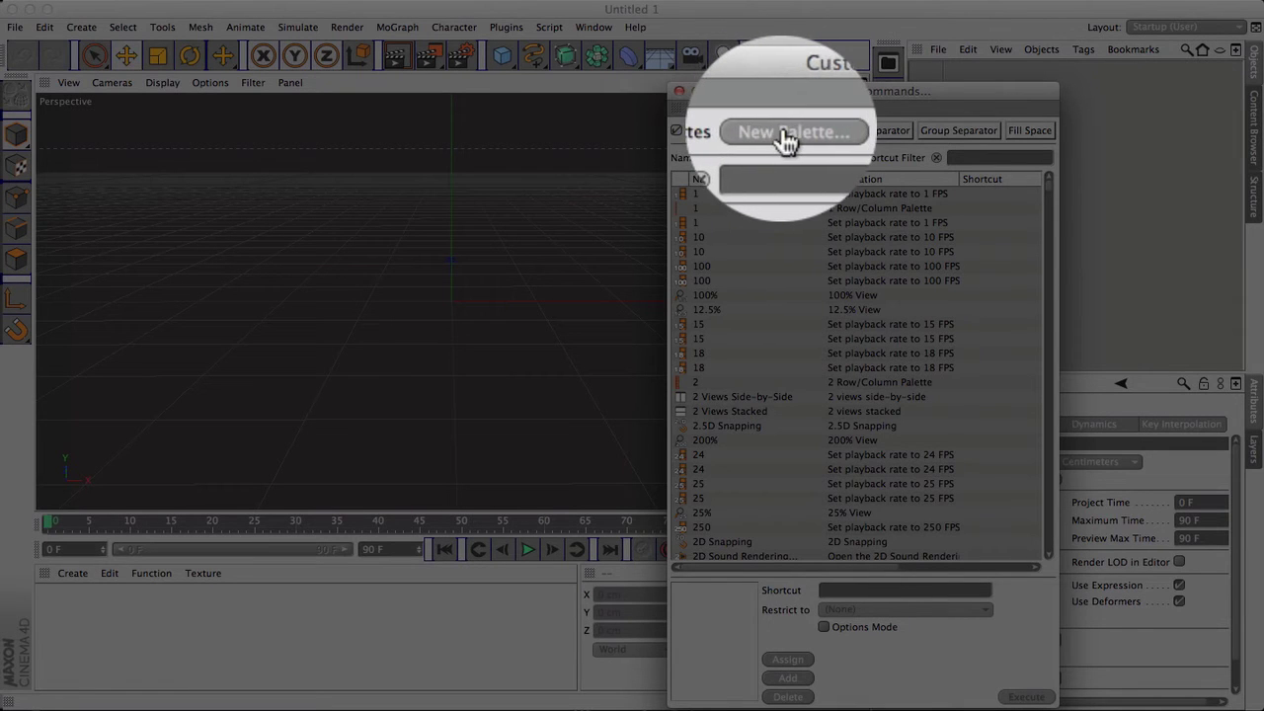
# Step: Create a new empty palette, widen it and move it toward the viewport centre
pyautogui.click(787, 133)
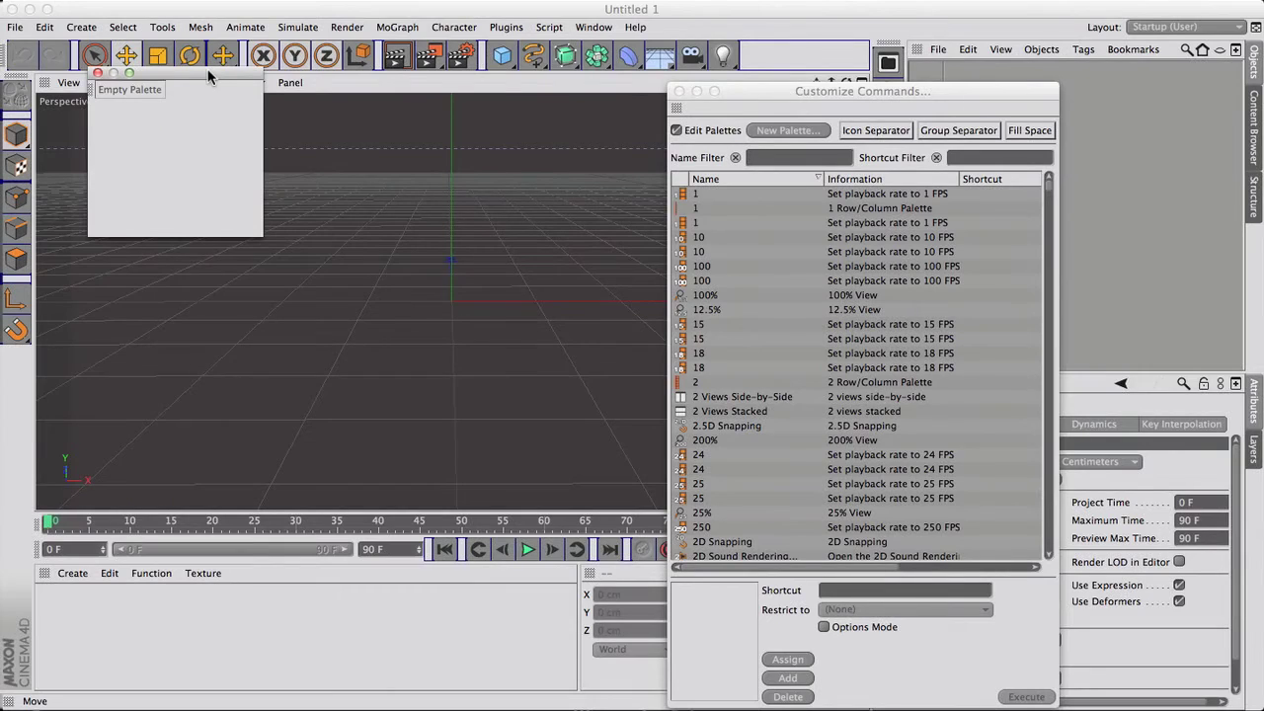
pyautogui.moveTo(208, 76); pyautogui.dragTo(210, 135)
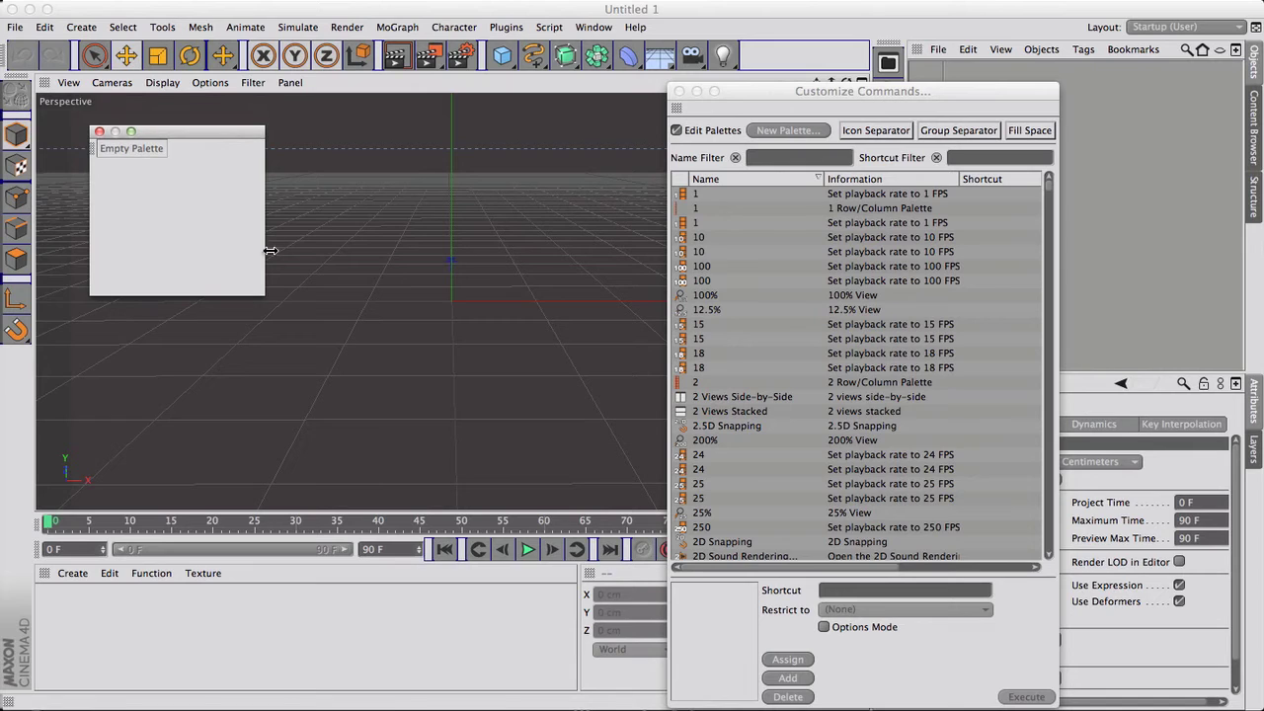
pyautogui.moveTo(264, 295); pyautogui.dragTo(415, 289)
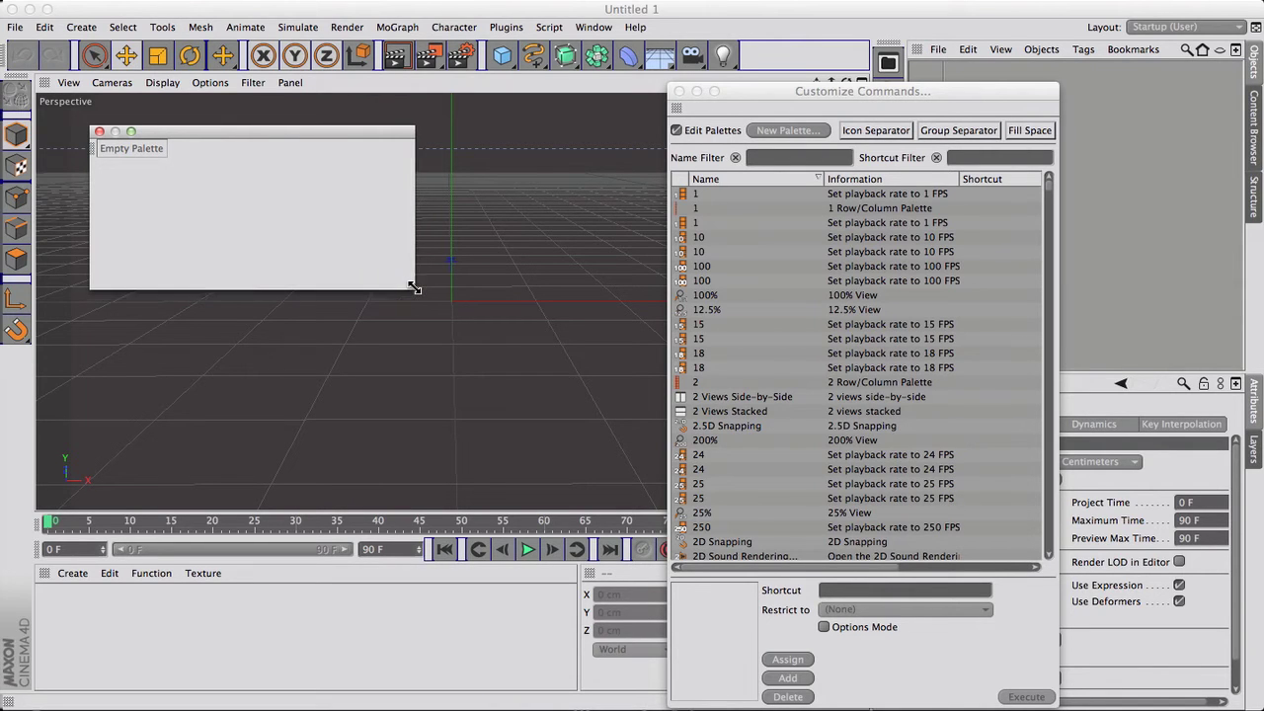
pyautogui.moveTo(275, 137); pyautogui.dragTo(473, 184)
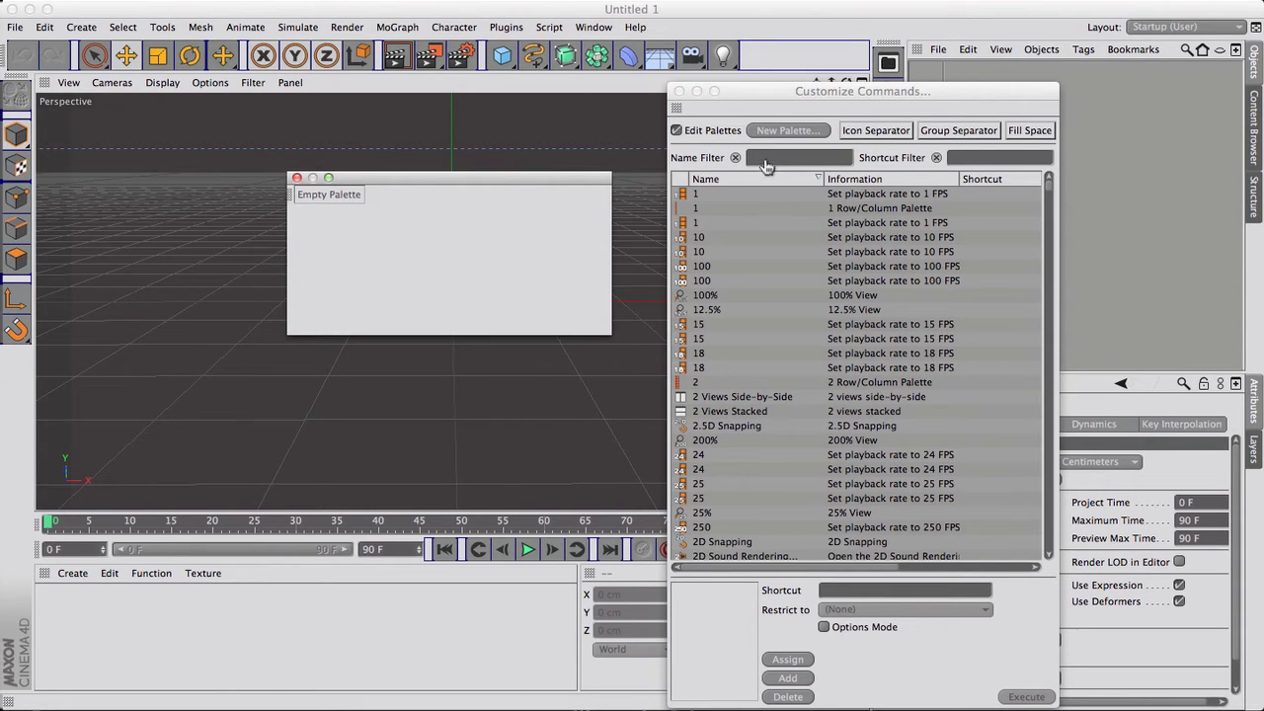
# Step: Filter for sky, plane and back, dragging Sky, Plane and Background into the new palette
pyautogui.click(765, 158)
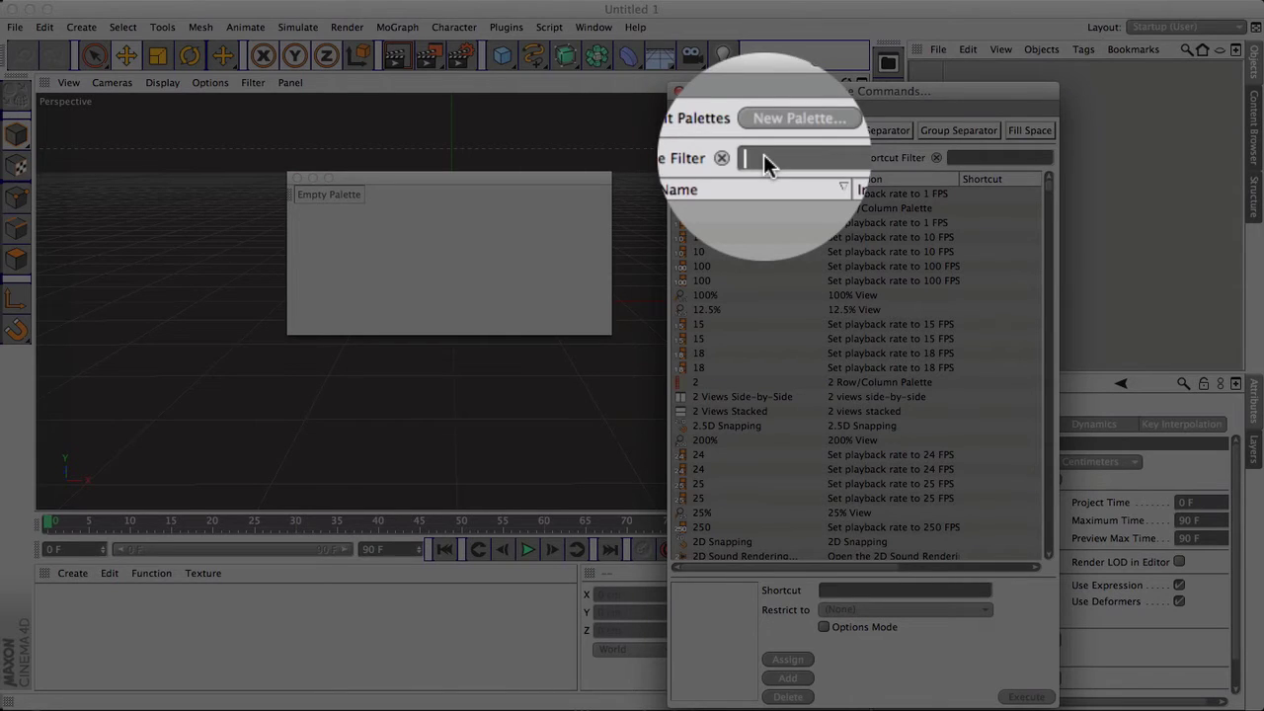
pyautogui.write('s')
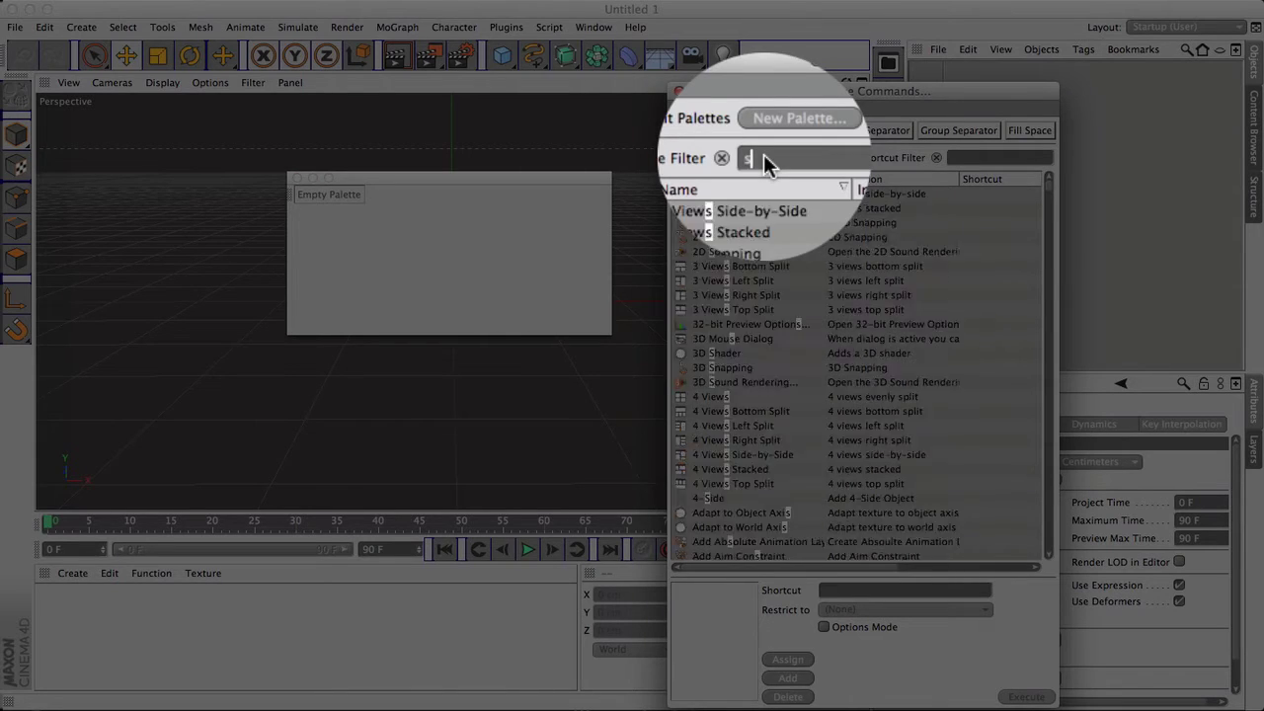
pyautogui.write('ky')
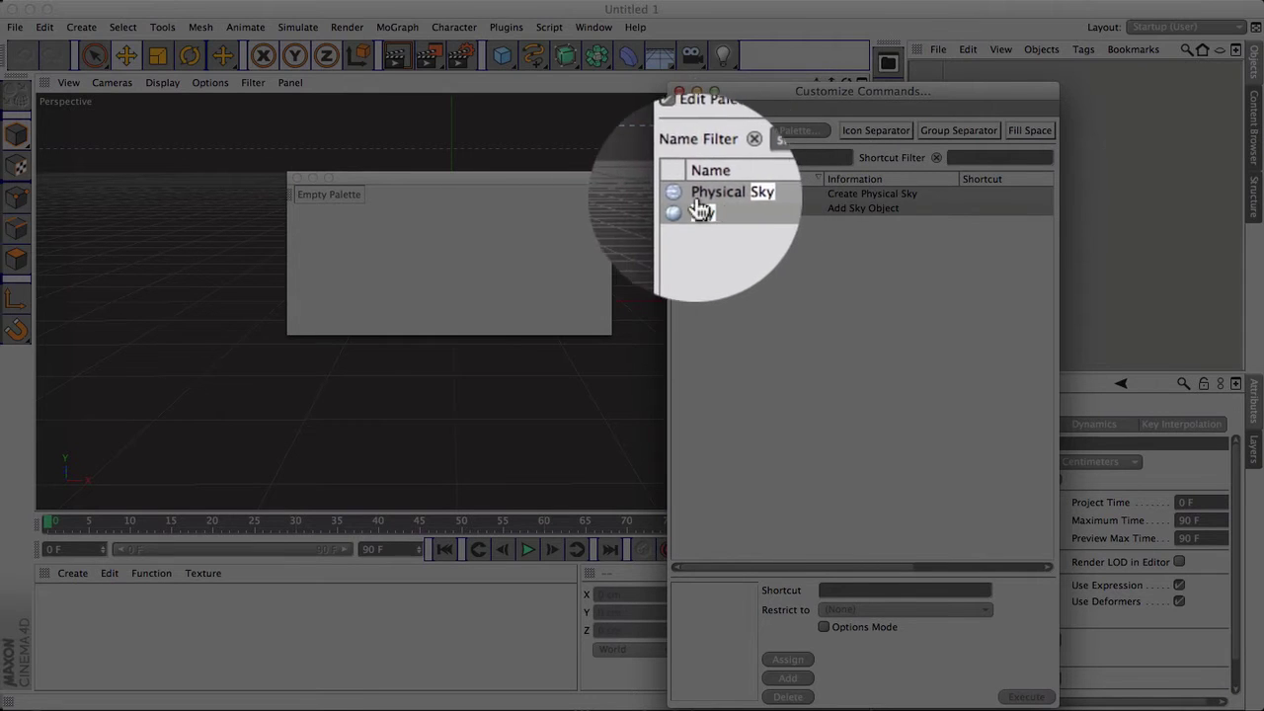
pyautogui.moveTo(679, 207); pyautogui.dragTo(397, 196)
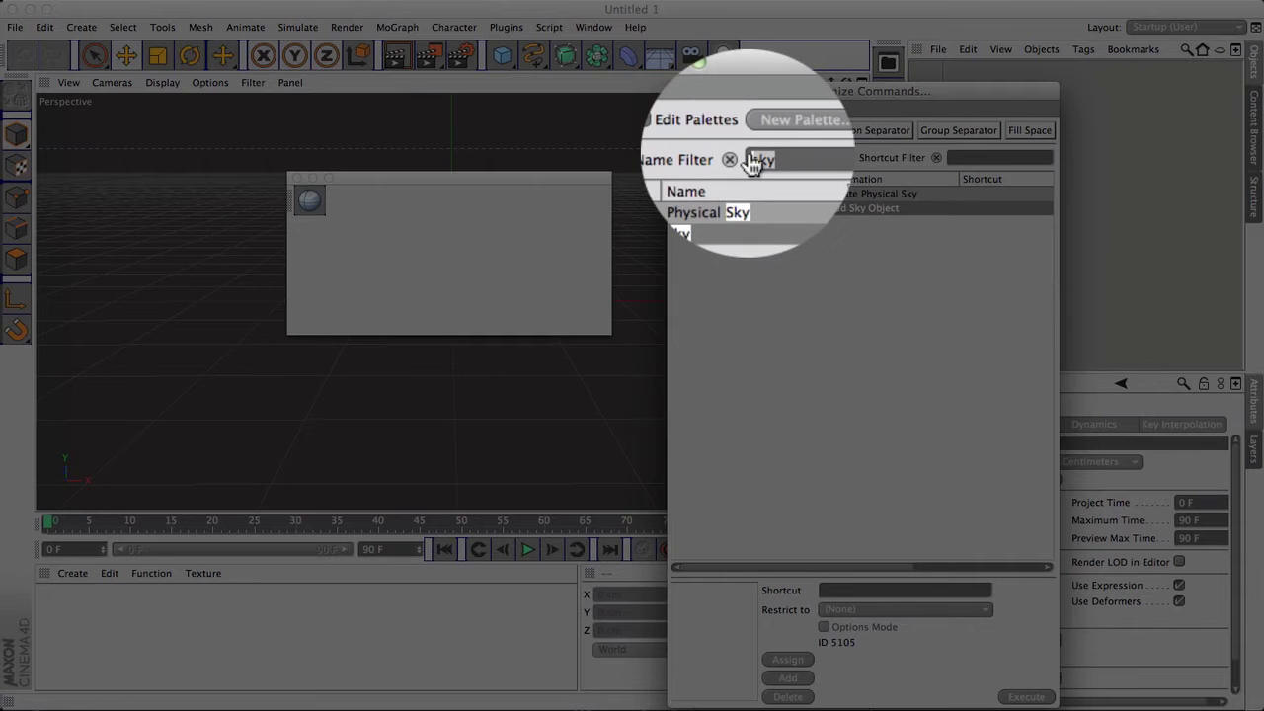
pyautogui.write('Pl')
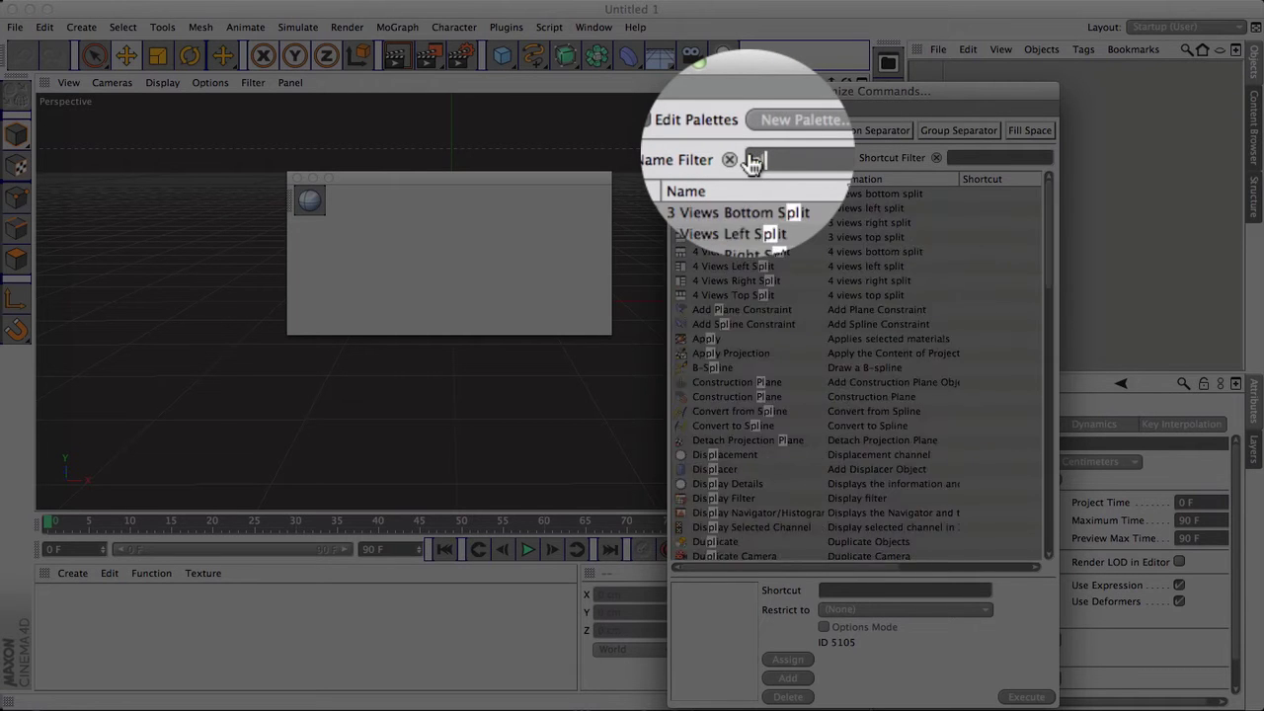
pyautogui.write('ane')
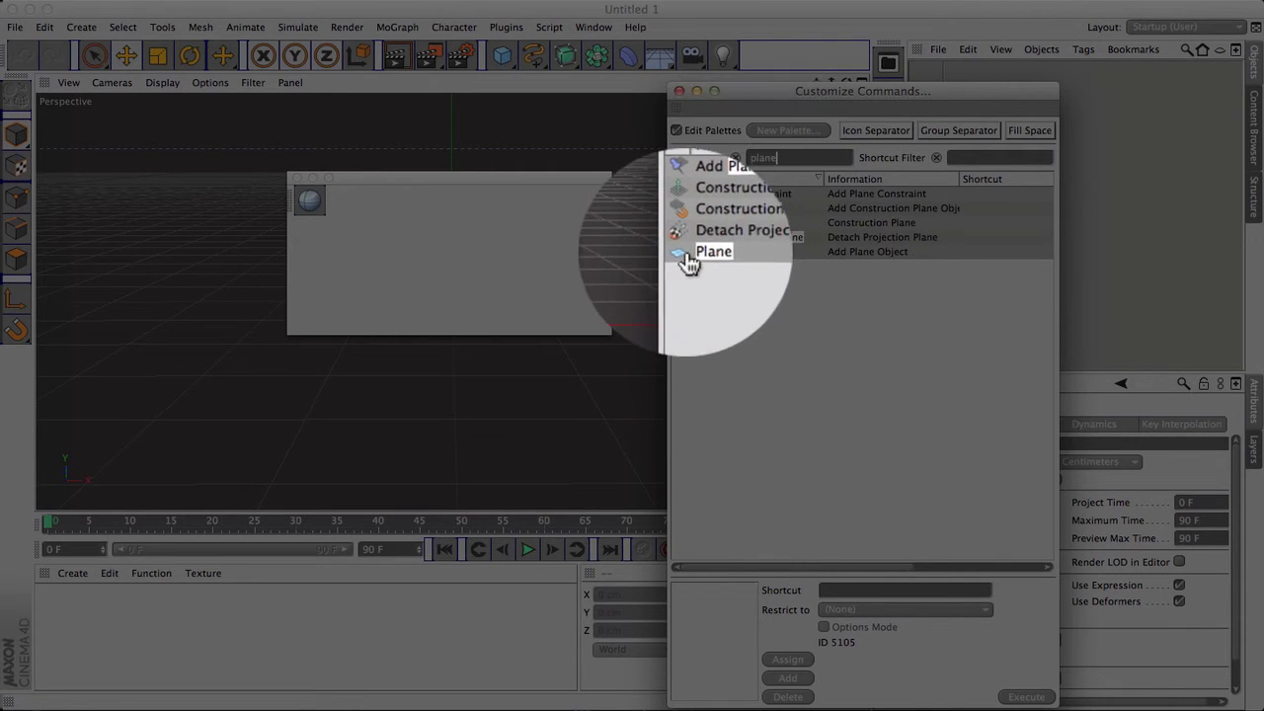
pyautogui.moveTo(704, 252); pyautogui.dragTo(410, 215)
pyautogui.moveTo(694, 259); pyautogui.dragTo(336, 205)
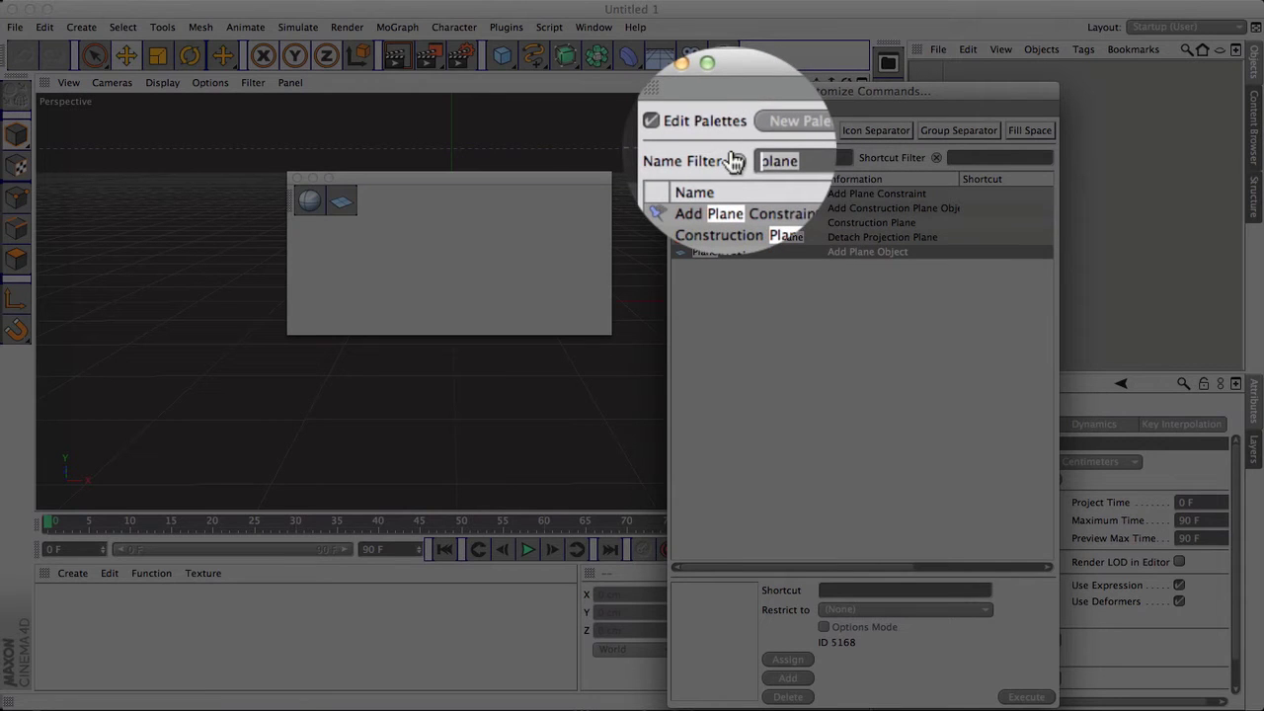
pyautogui.write('back')
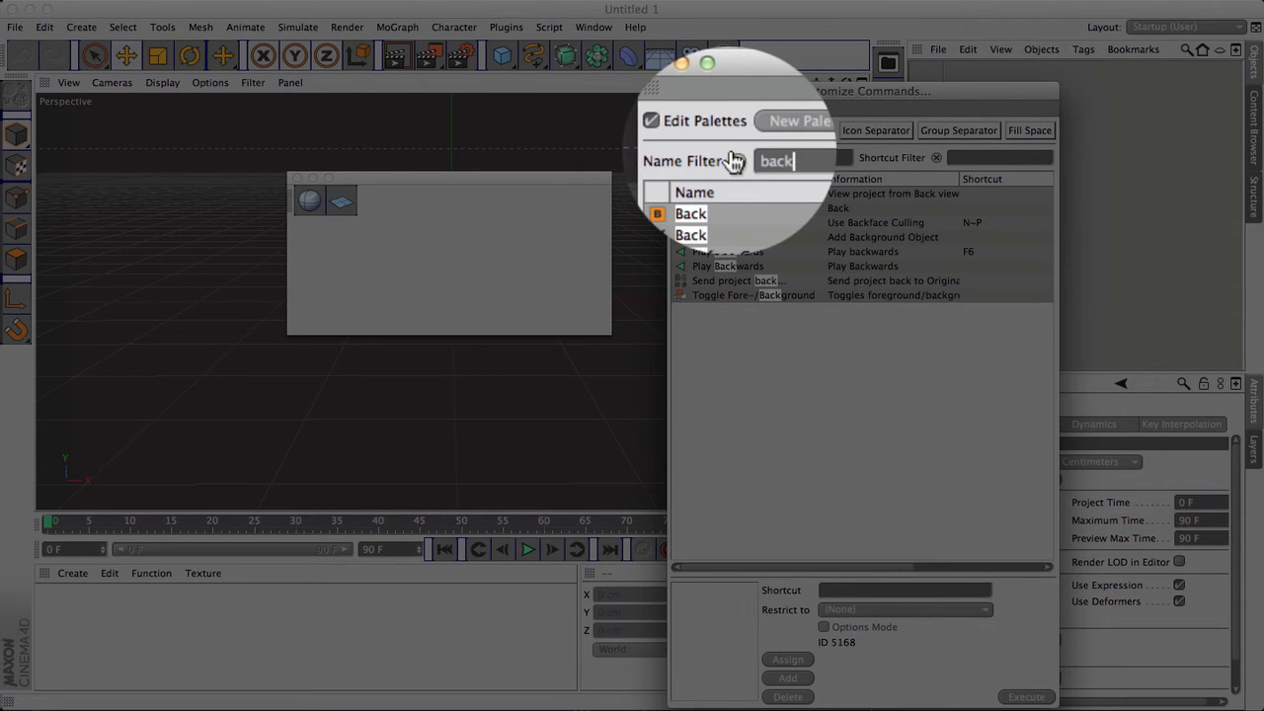
pyautogui.moveTo(682, 237); pyautogui.dragTo(381, 205)
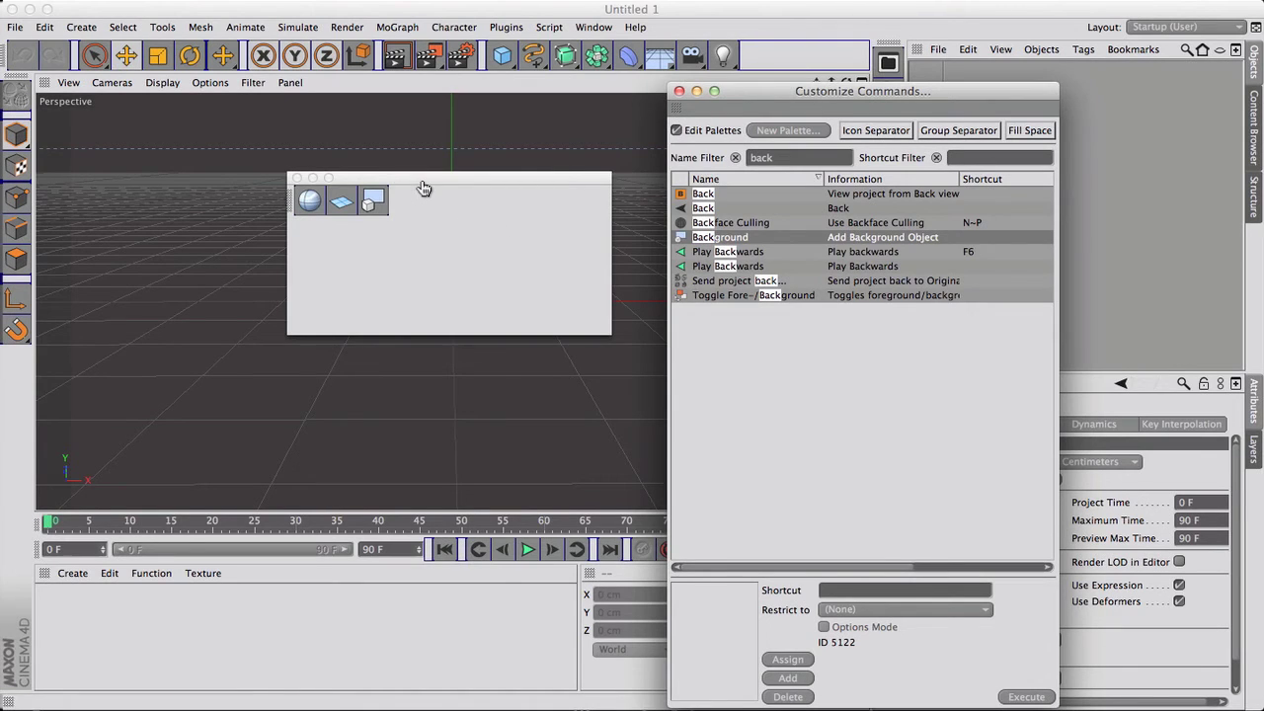
pyautogui.moveTo(420, 173)
pyautogui.mouseDown()
pyautogui.moveTo(549, 209)
pyautogui.moveTo(496, 236)
pyautogui.mouseUp()
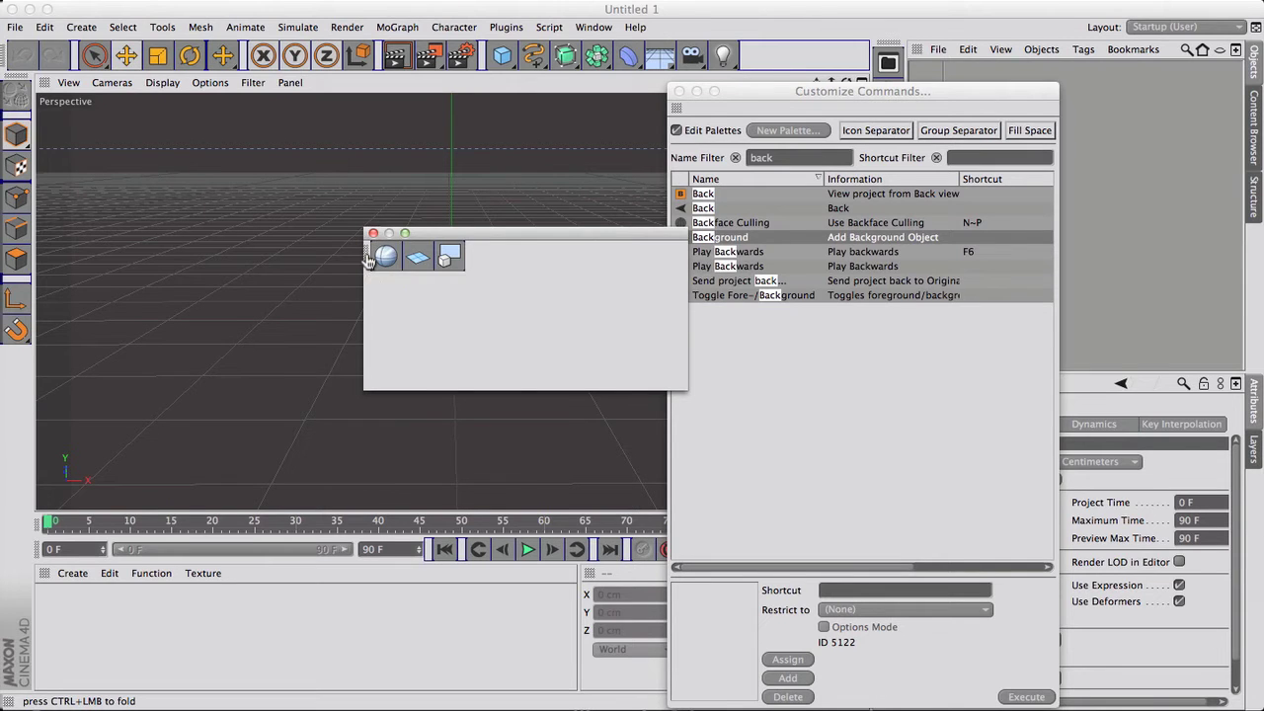
# Step: Dock the three-icon palette above the viewport and close Customize Commands
pyautogui.moveTo(368, 259)
pyautogui.mouseDown()
pyautogui.moveTo(202, 32)
pyautogui.moveTo(17, 402)
pyautogui.moveTo(191, 234)
pyautogui.moveTo(133, 69)
pyautogui.moveTo(106, 77)
pyautogui.mouseUp()
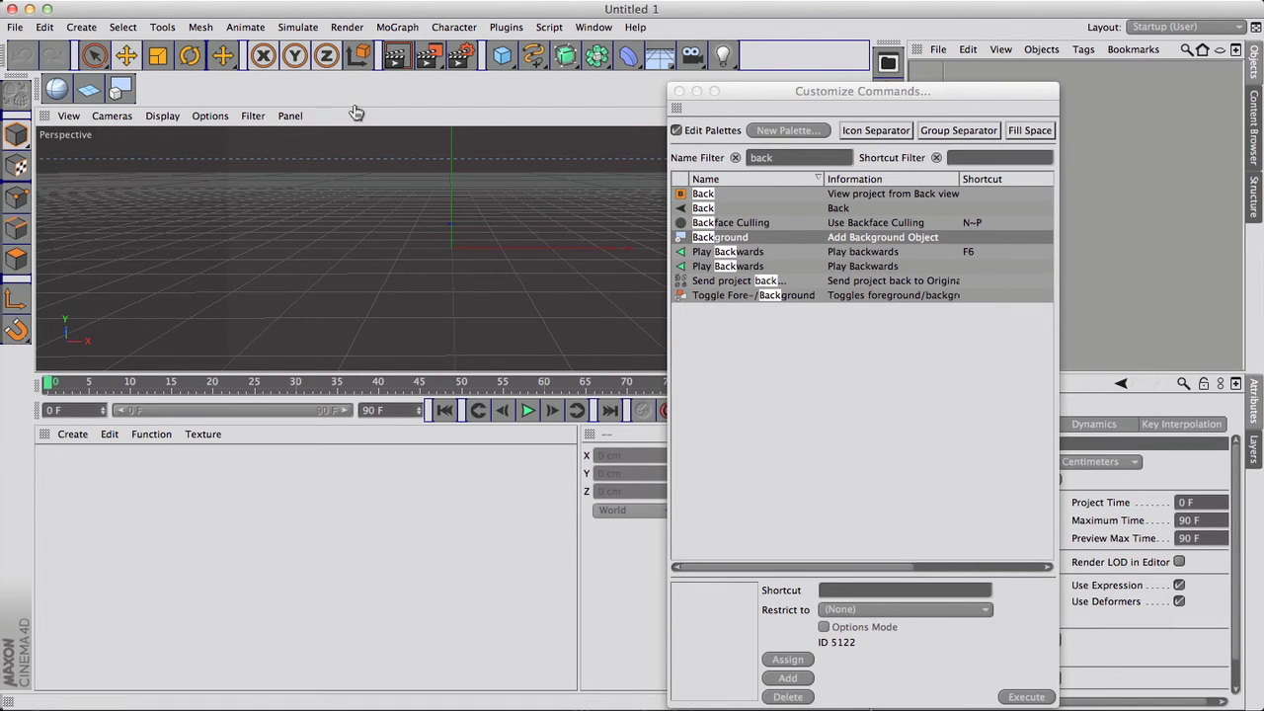
pyautogui.click(679, 91)
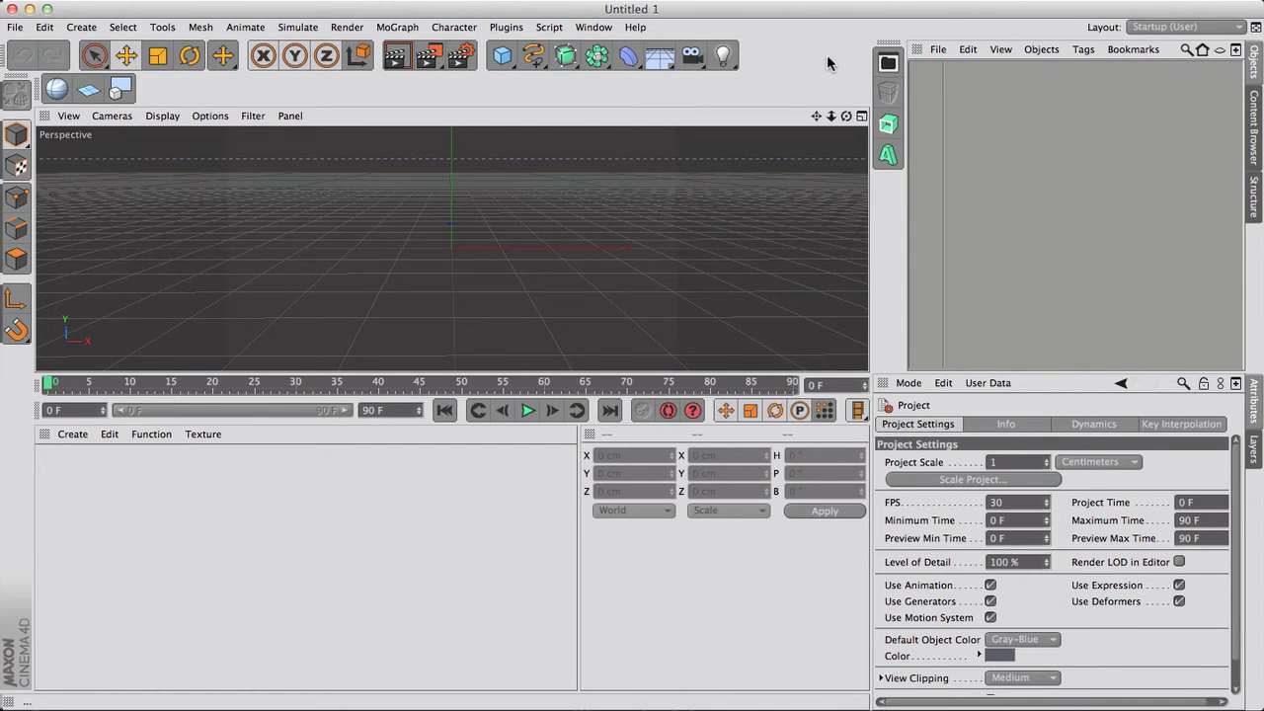
pyautogui.click(888, 64)
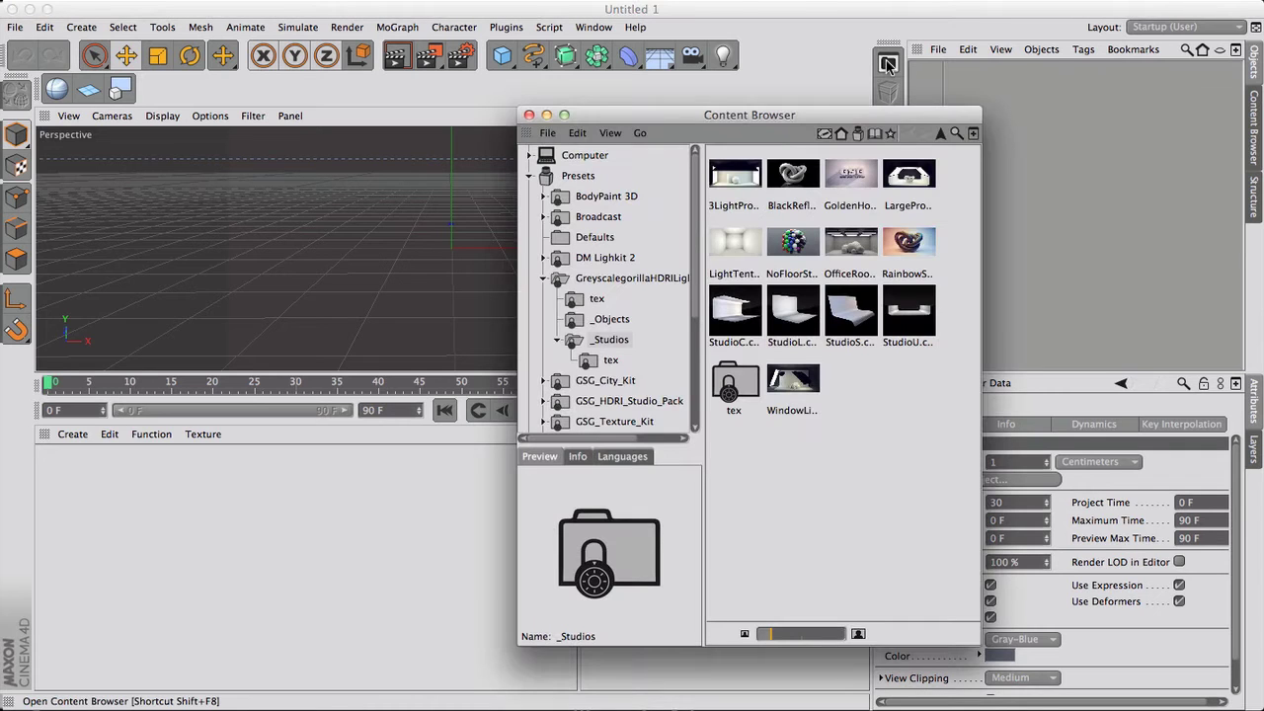
pyautogui.moveTo(766, 120); pyautogui.dragTo(592, 125)
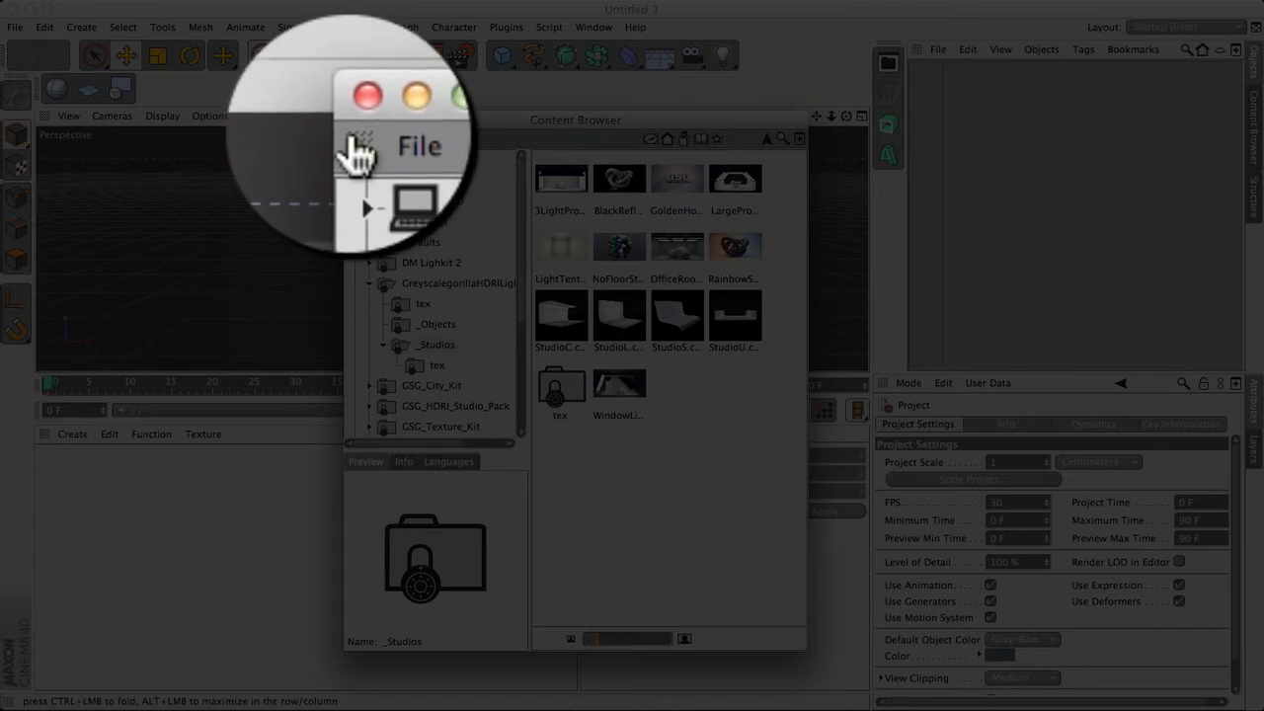
pyautogui.moveTo(354, 139)
pyautogui.mouseDown()
pyautogui.moveTo(642, 127)
pyautogui.moveTo(965, 44)
pyautogui.mouseUp()
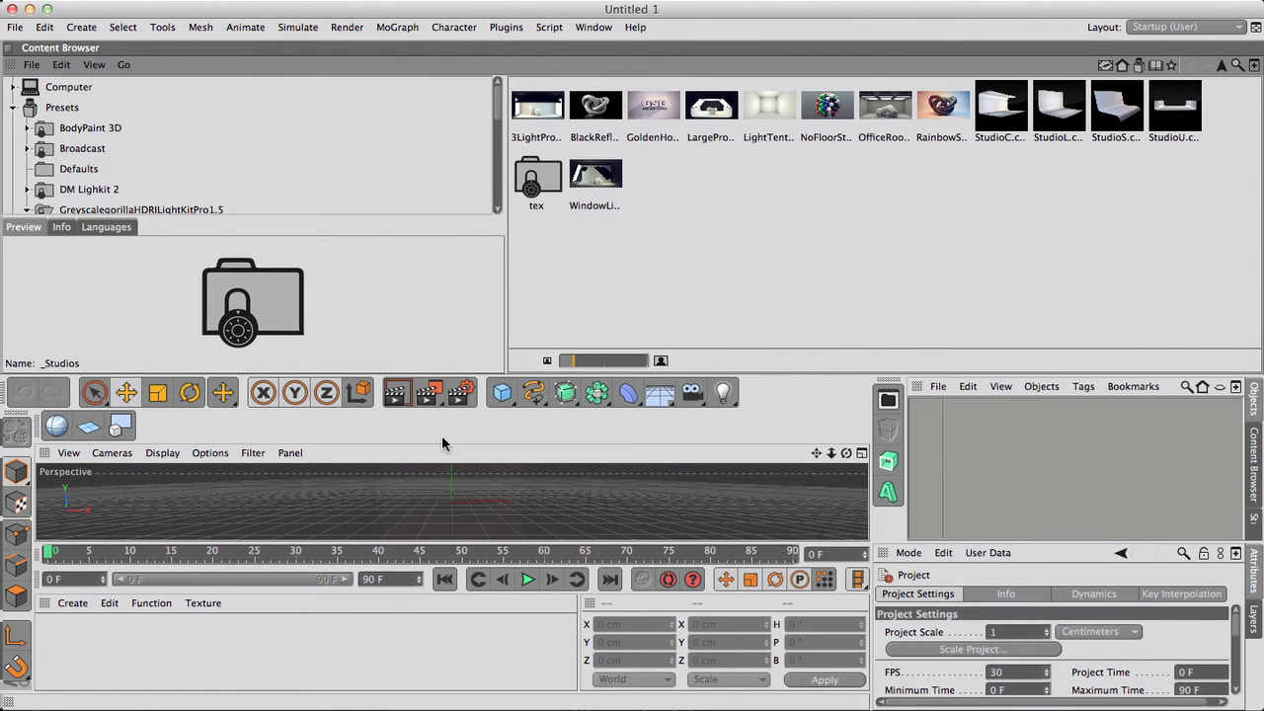
pyautogui.keyDown('ctrl'); pyautogui.click(9, 52); pyautogui.keyUp('ctrl')
pyautogui.click(886, 67)
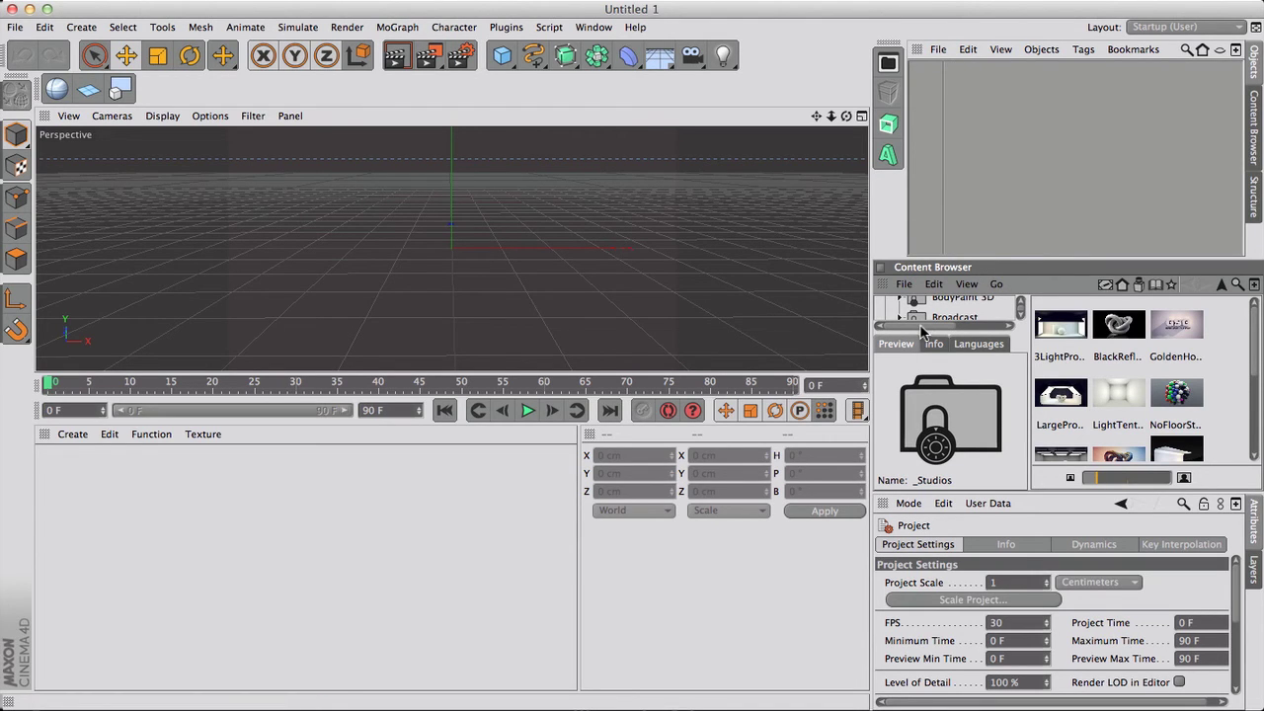
pyautogui.click(880, 275)
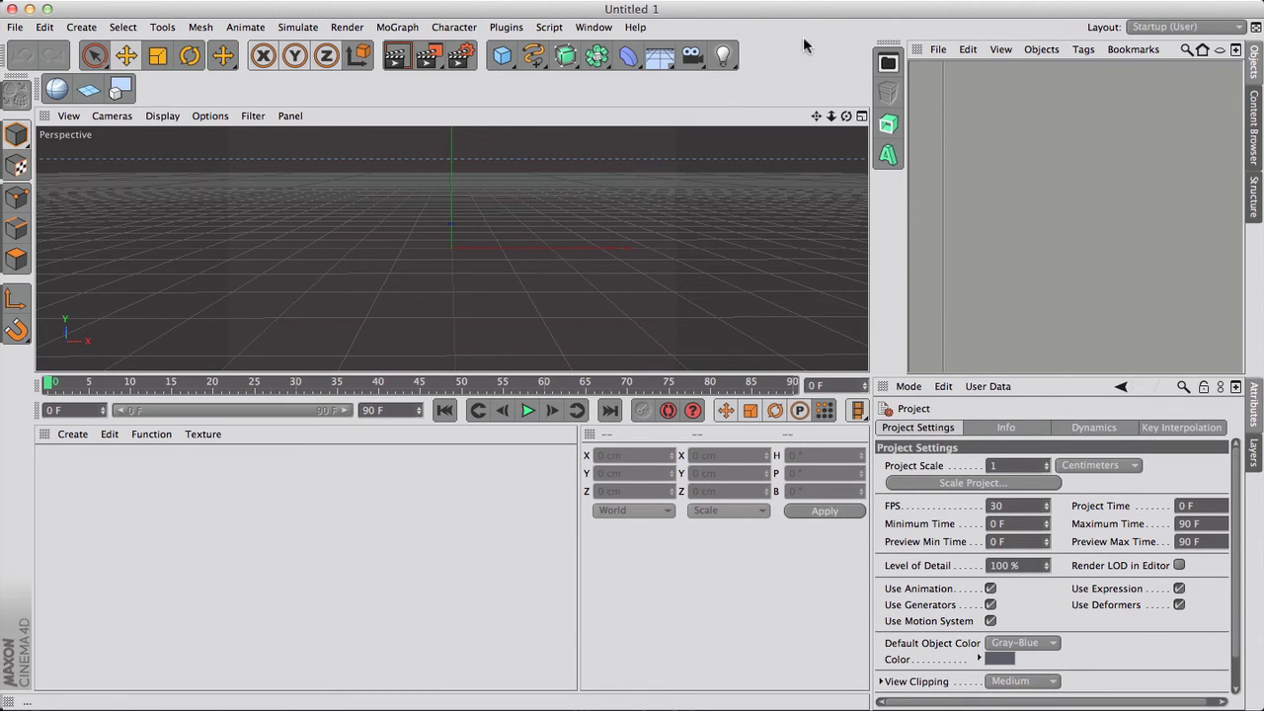
# Step: Choose Save Palette as… on the docked palette and select the palette.l4d file name
pyautogui.rightClick(598, 90)
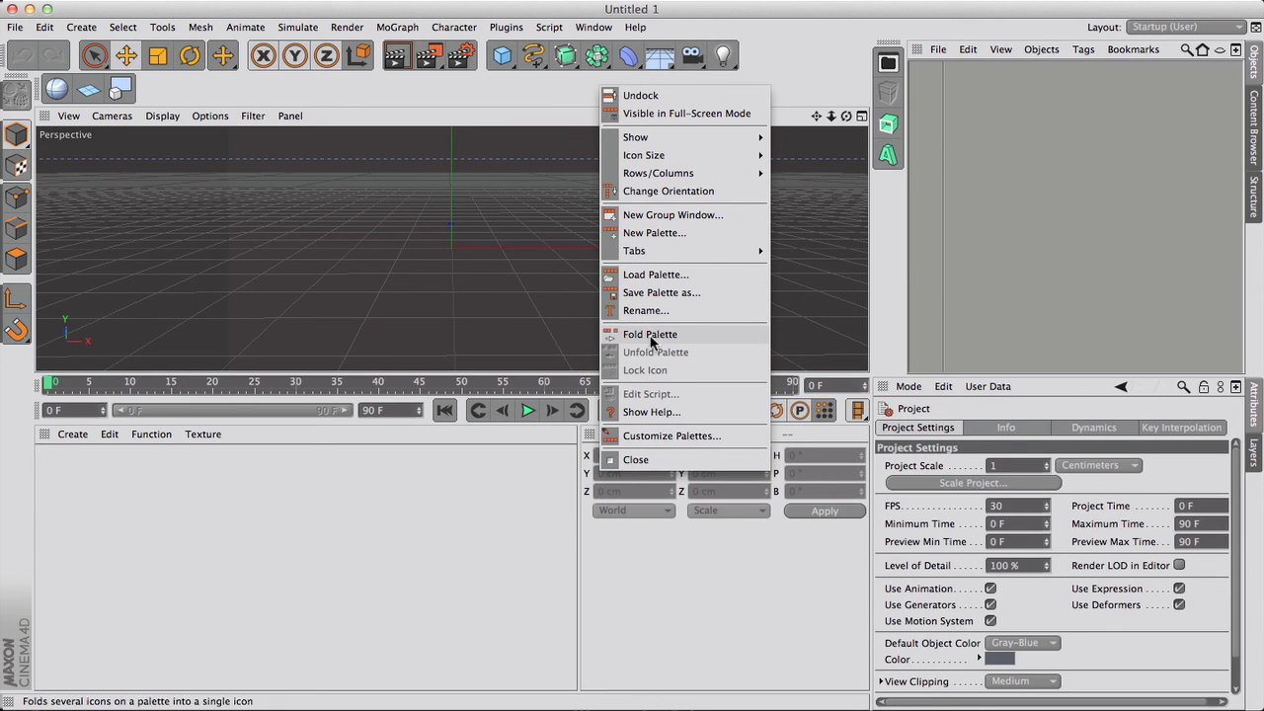
pyautogui.click(646, 294)
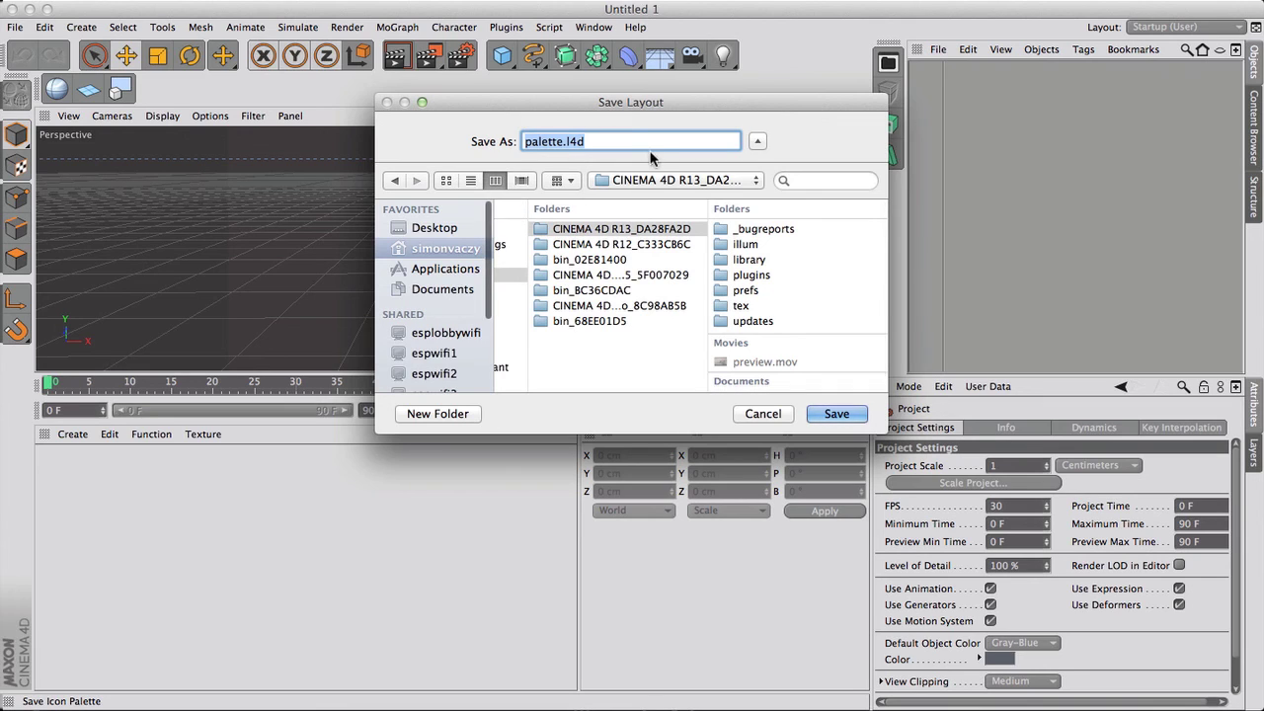
pyautogui.click(565, 141)
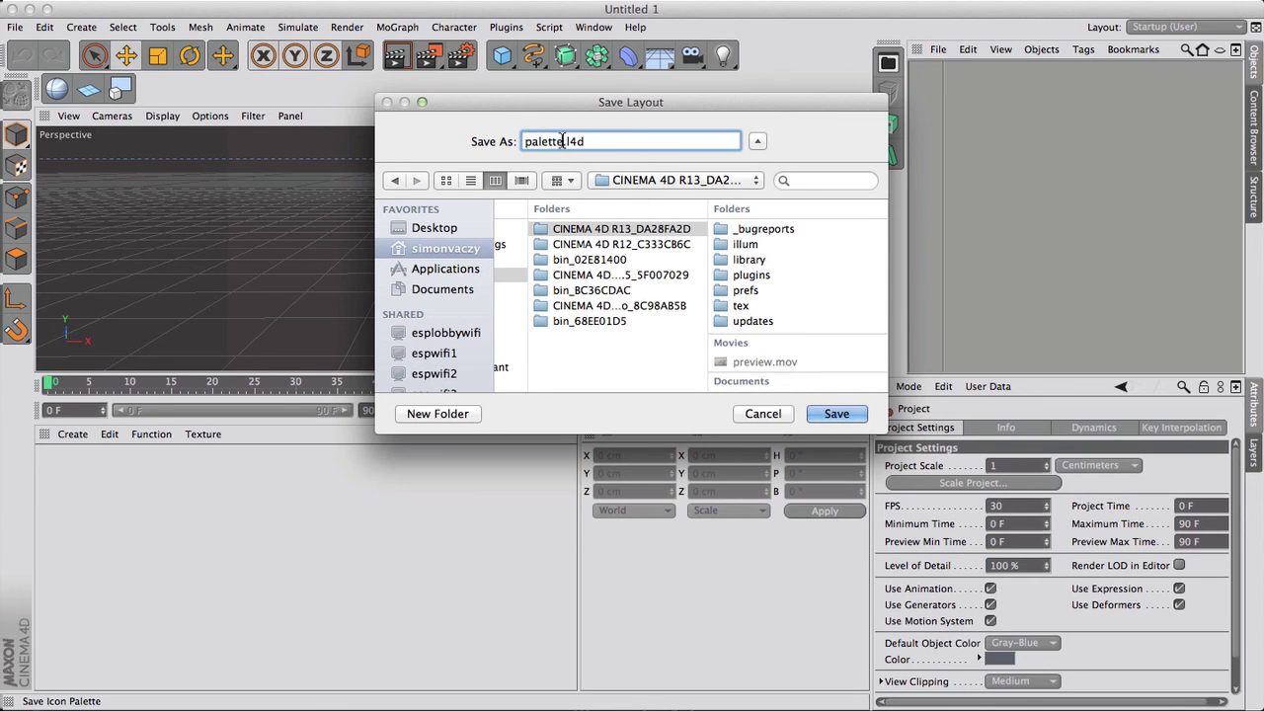
pyautogui.doubleClick(562, 141)
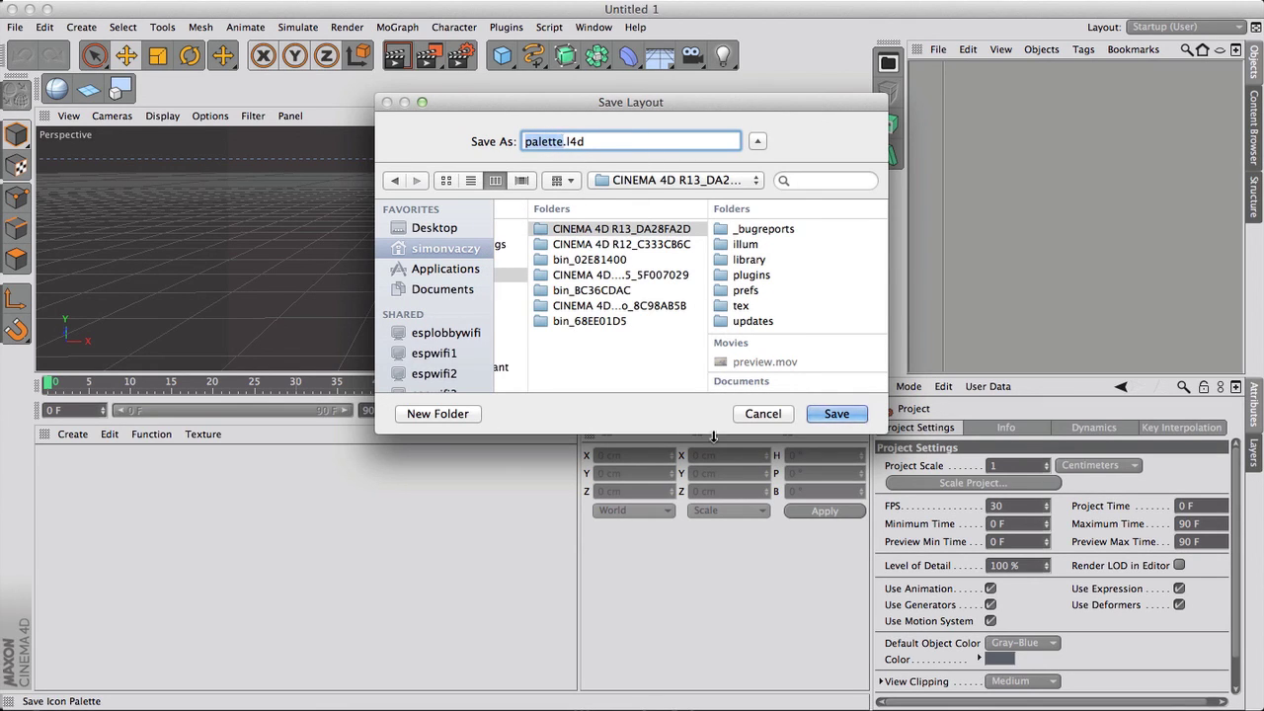